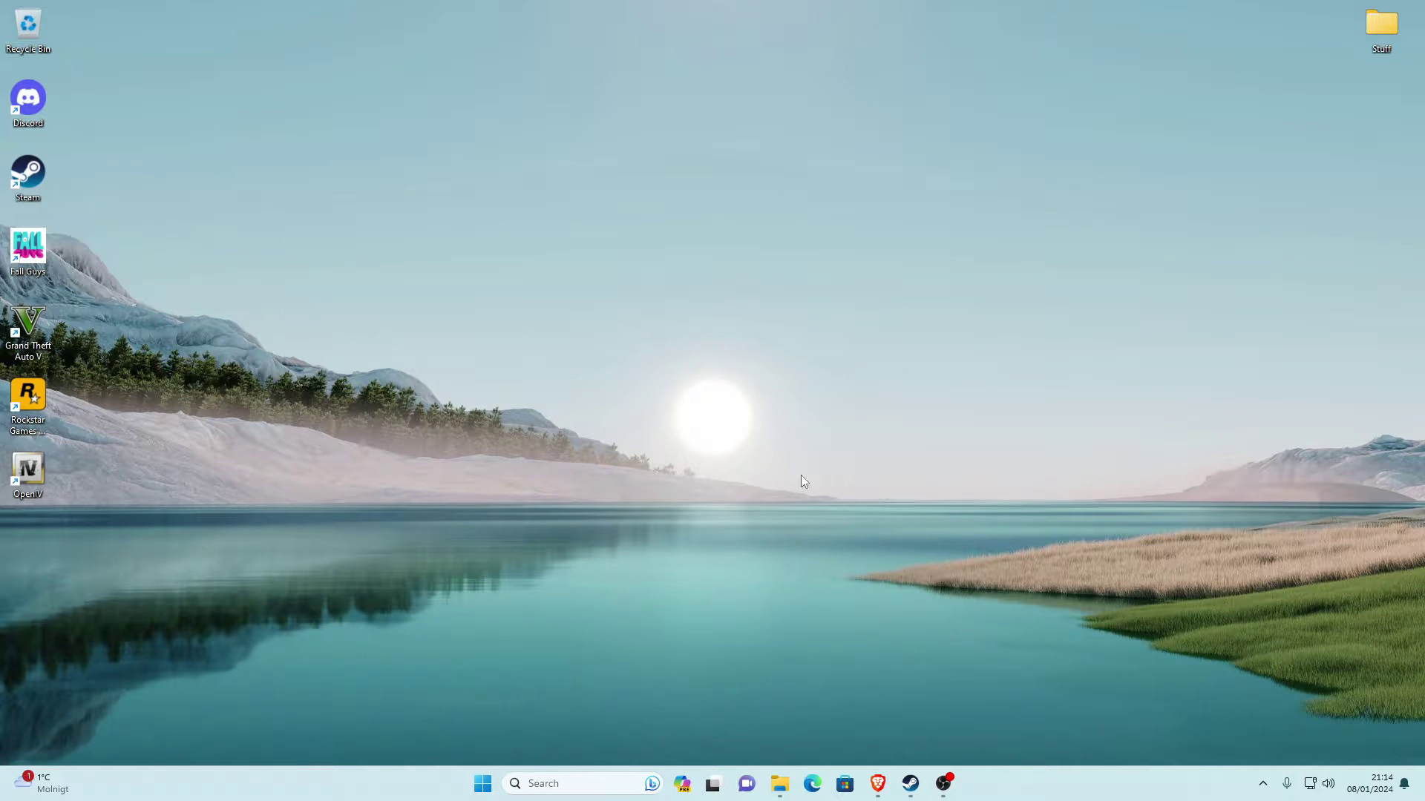
Bring Steam forward on the Grand Theft Auto V page, then dismiss its options menu unused
click(904, 789)
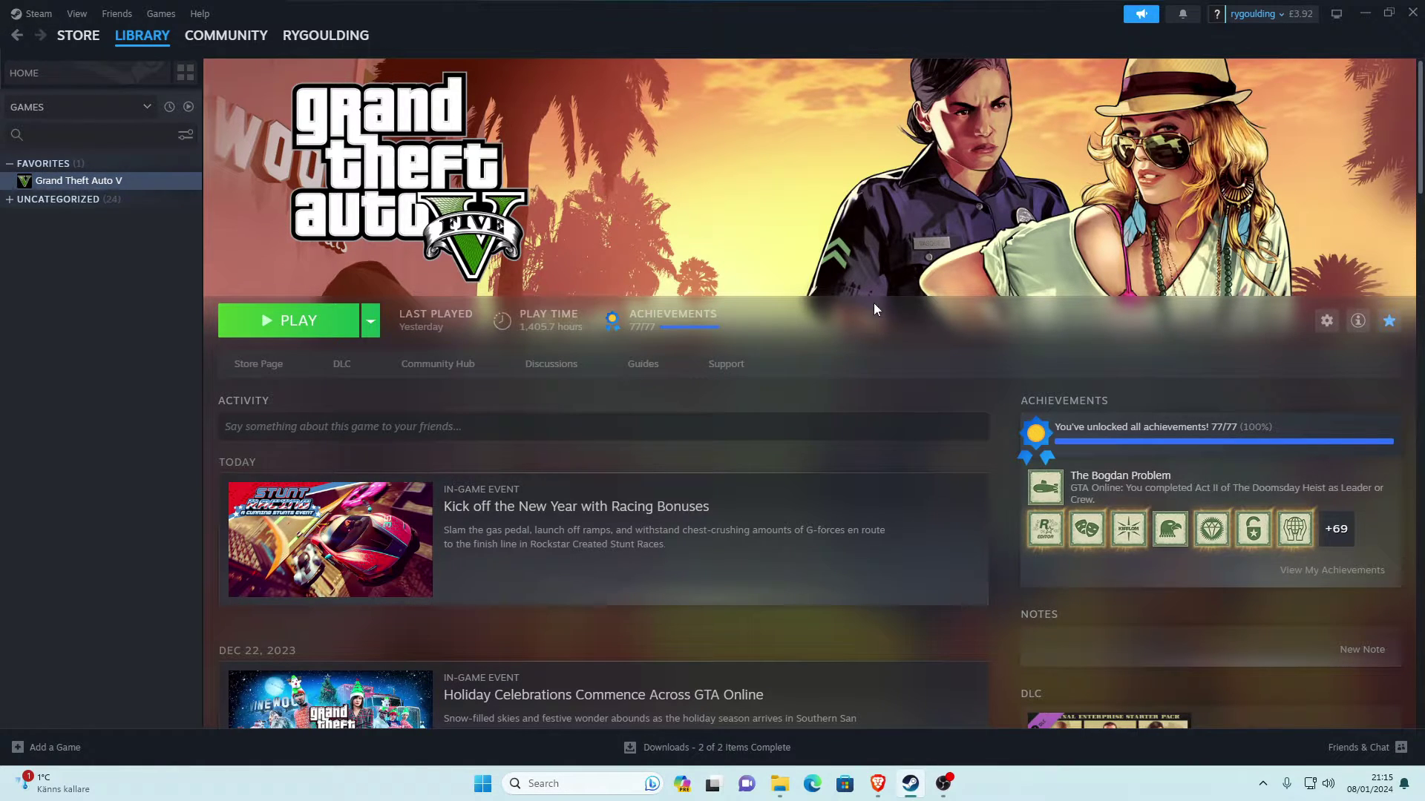
click(1328, 323)
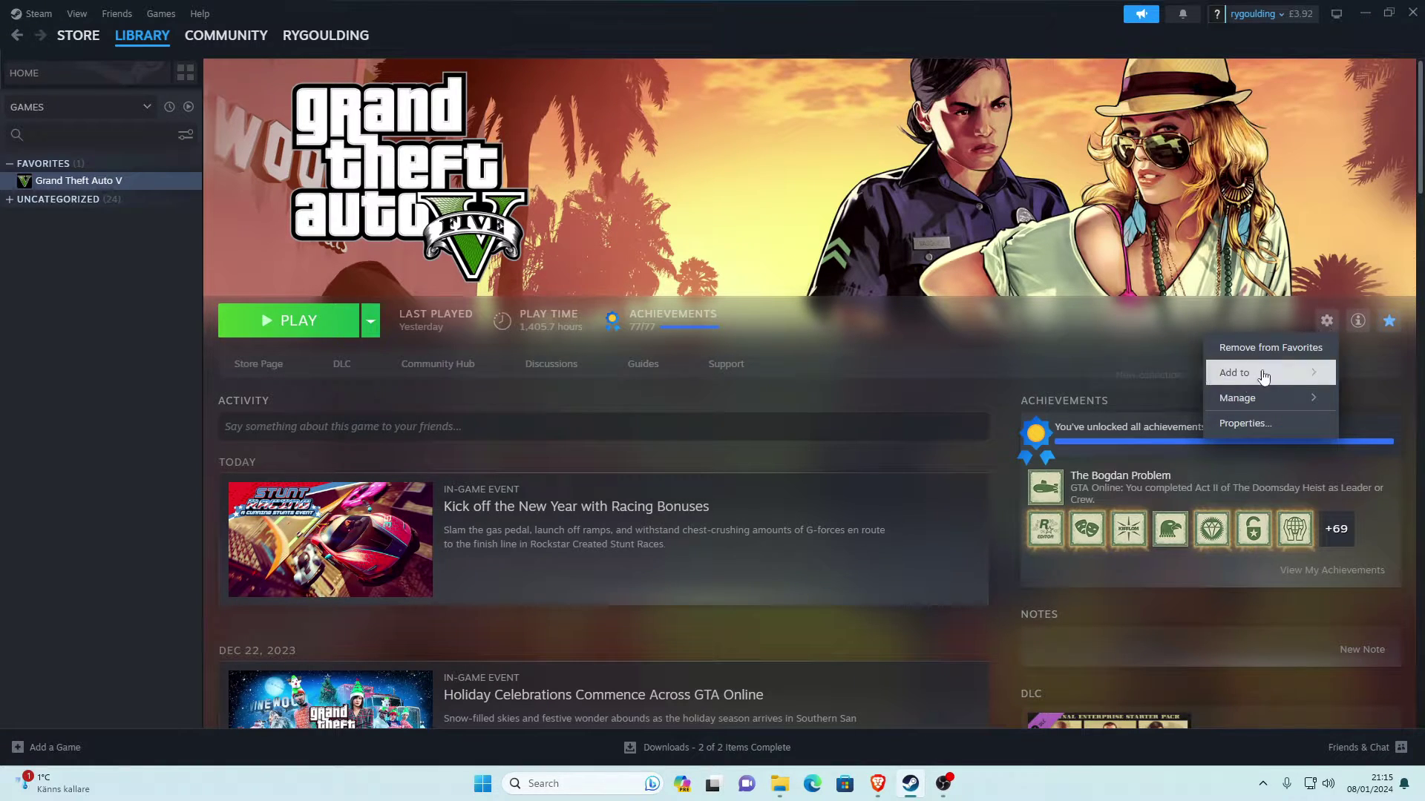
mouse_move(1252, 400)
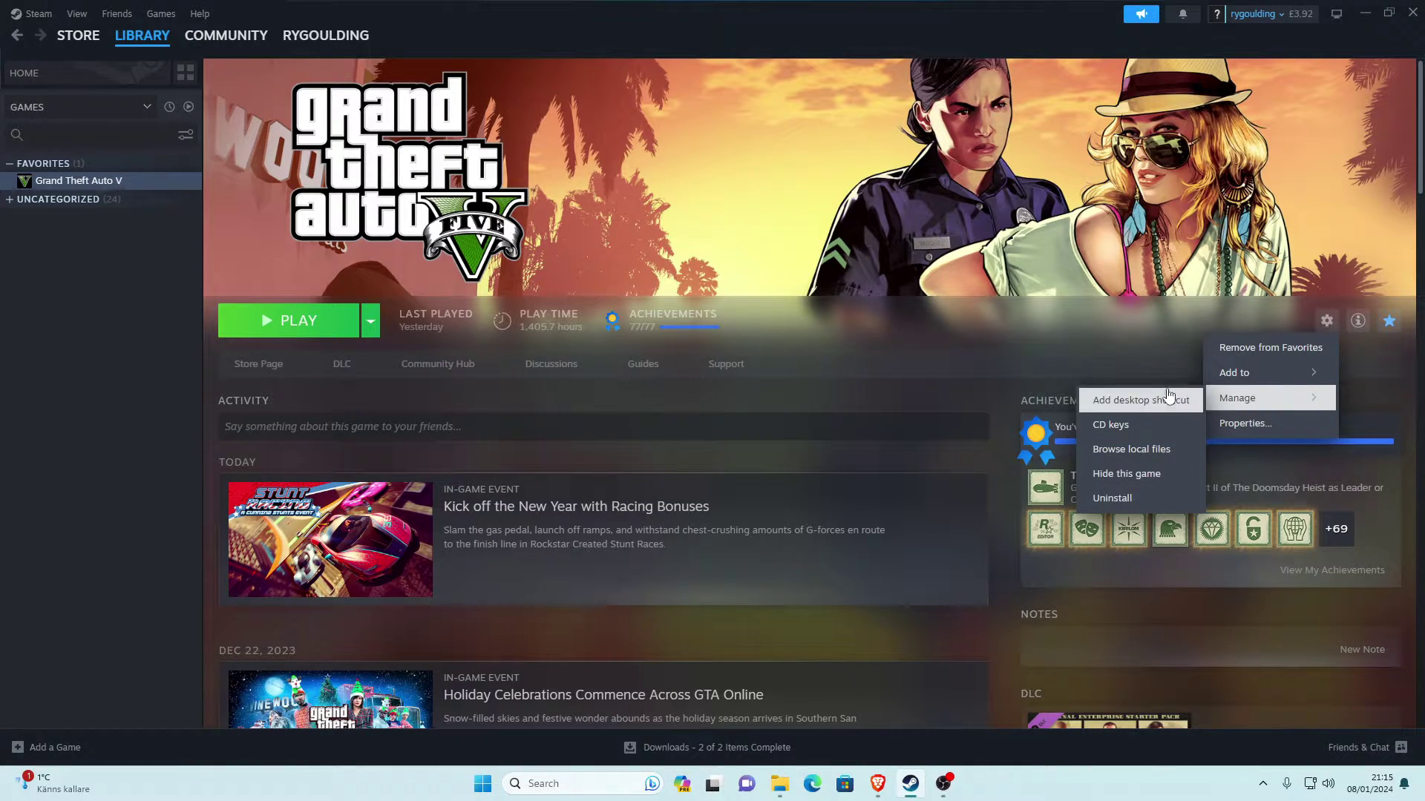
click(1147, 449)
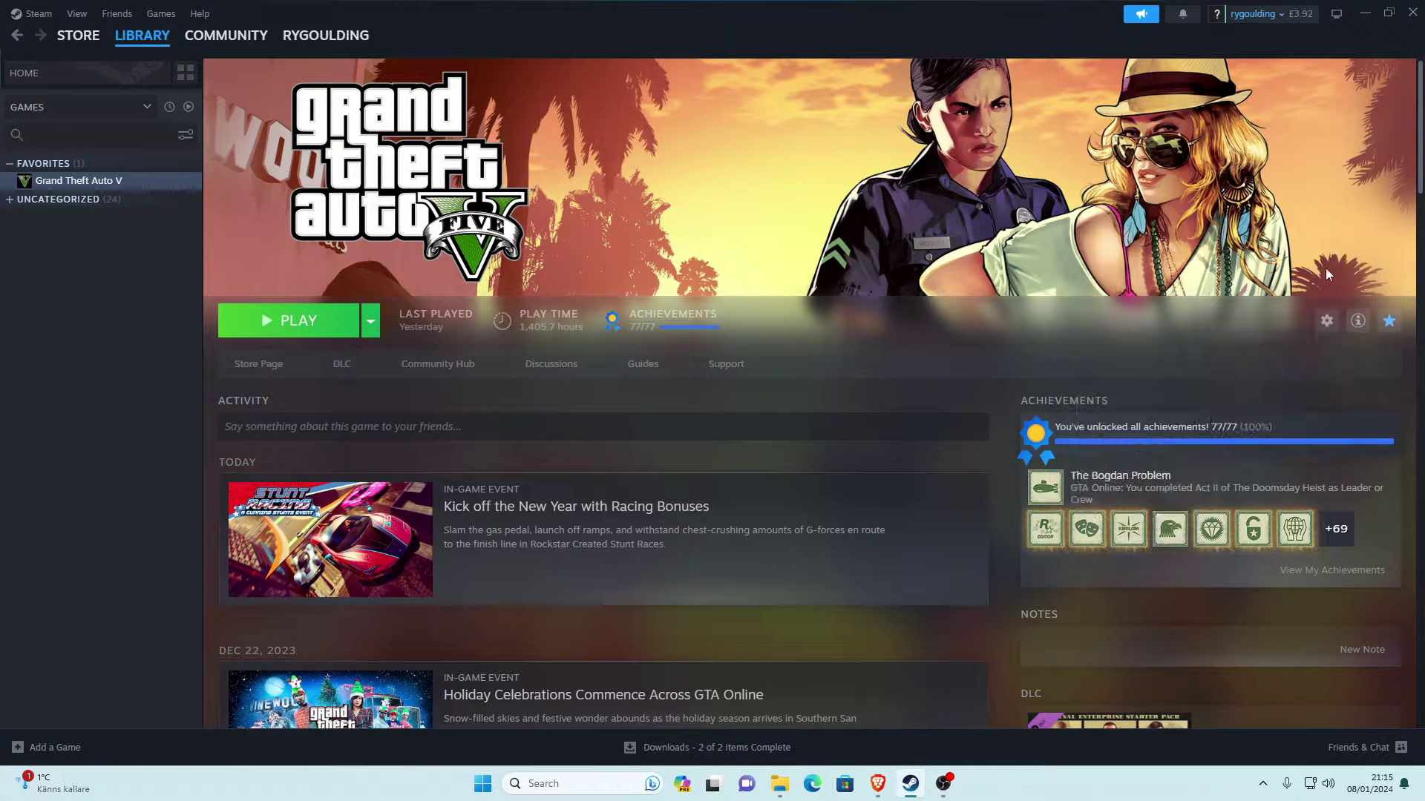
Minimize Steam and maximize Explorer, then navigate up to the common folder
click(1357, 17)
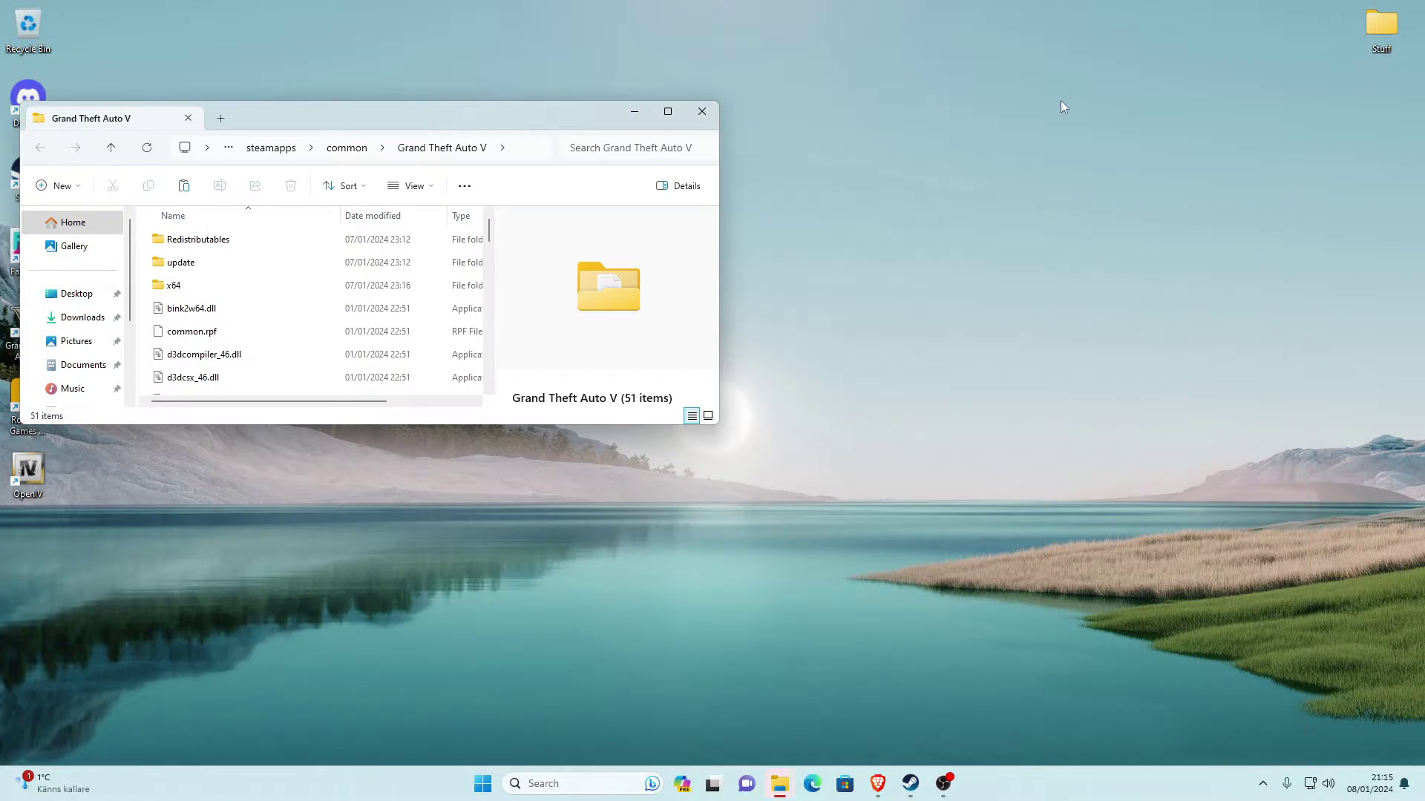
click(670, 112)
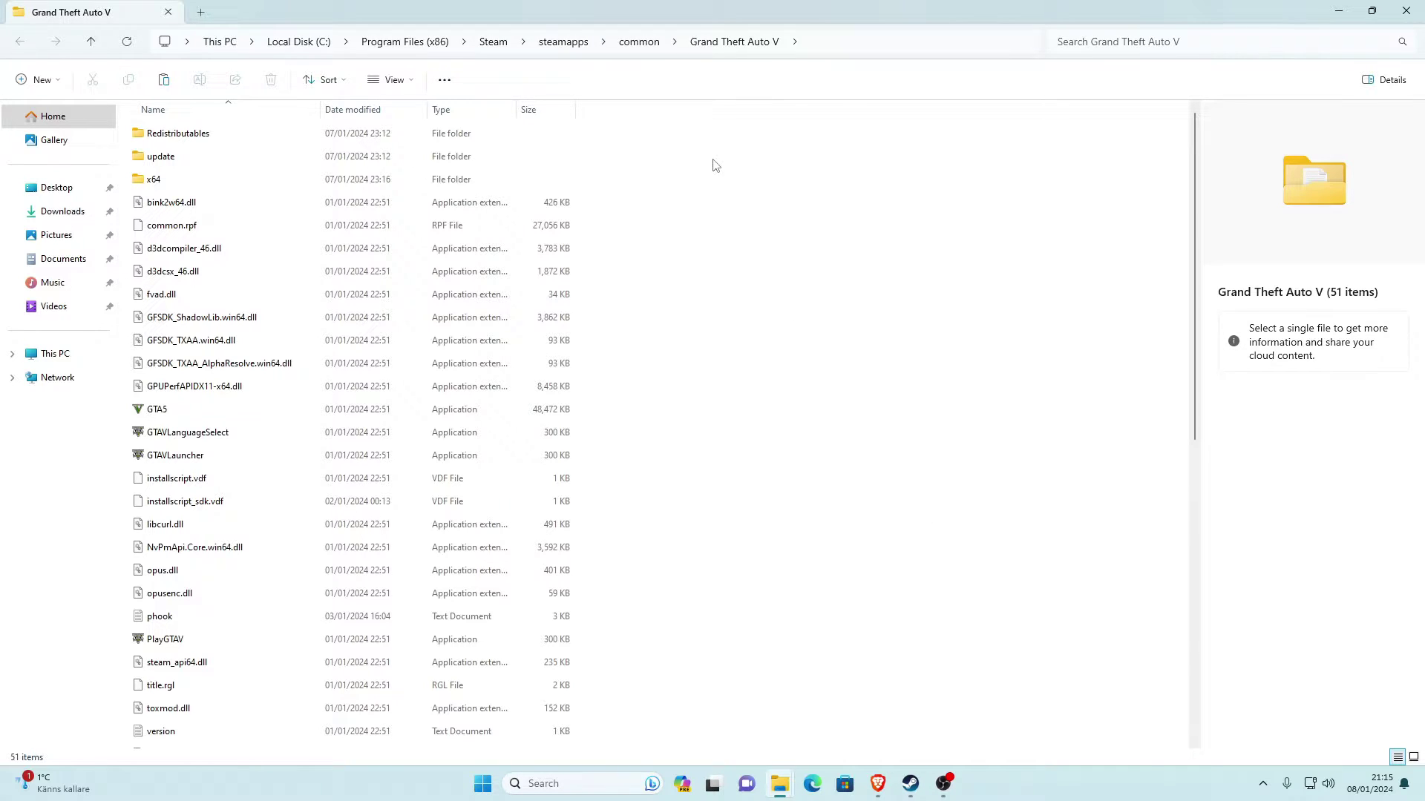
click(639, 42)
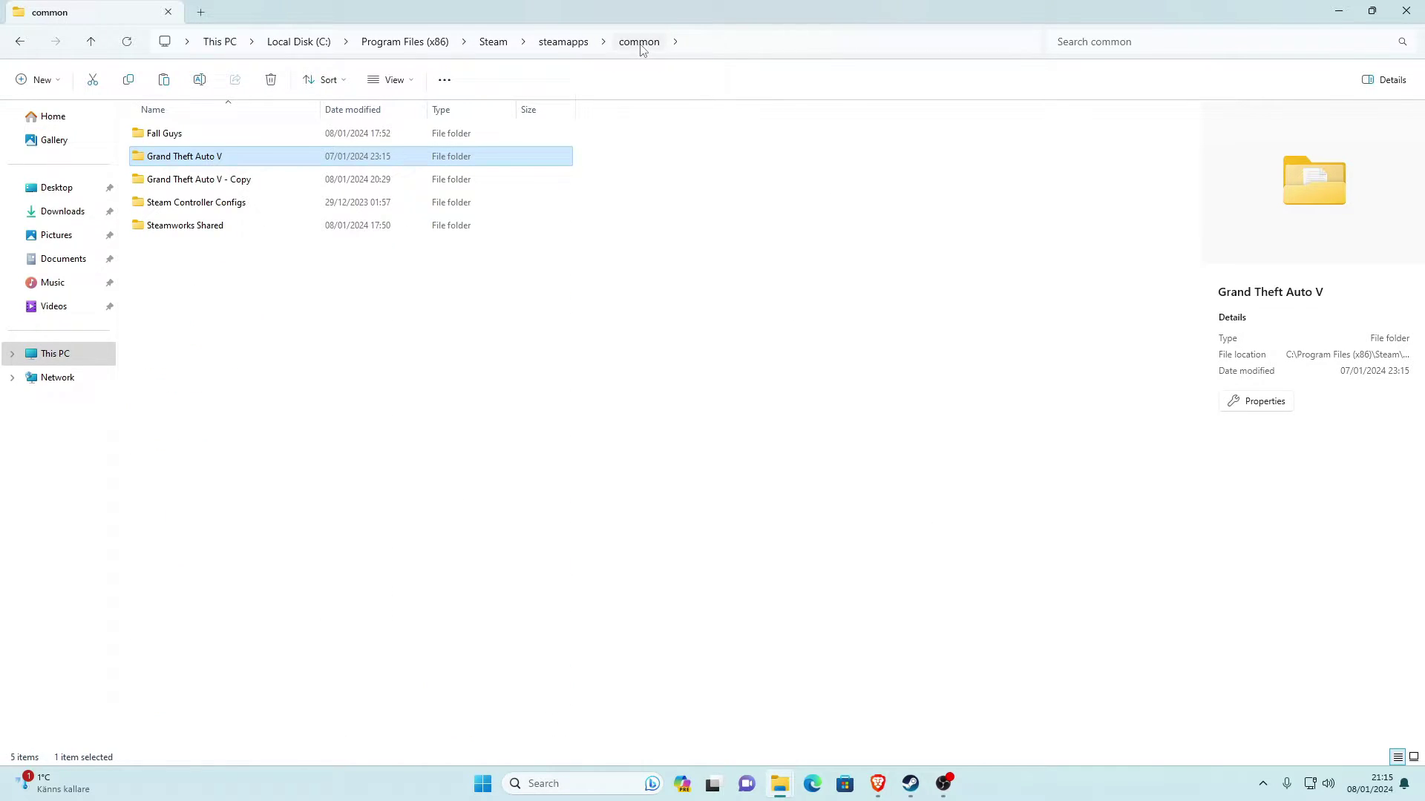
click(752, 206)
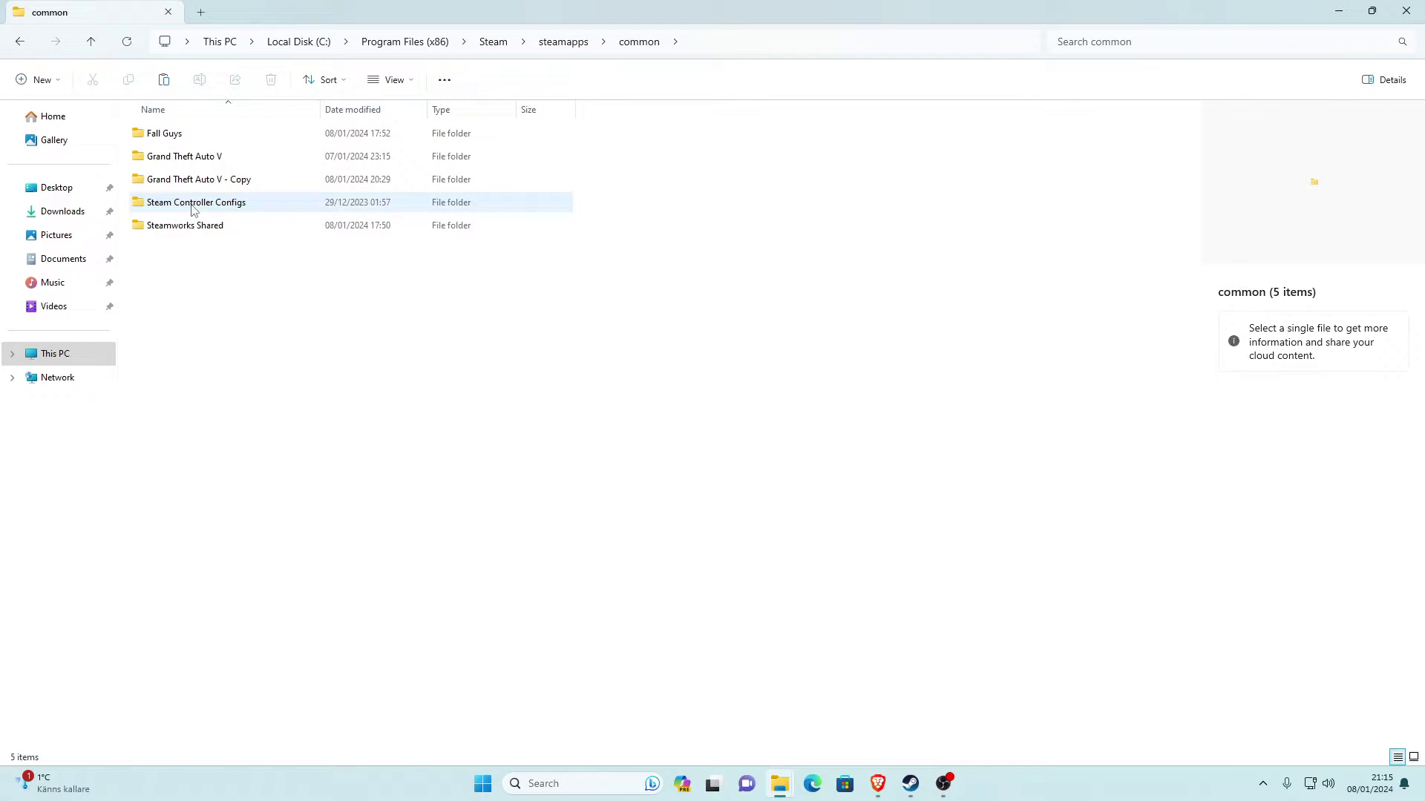
click(234, 185)
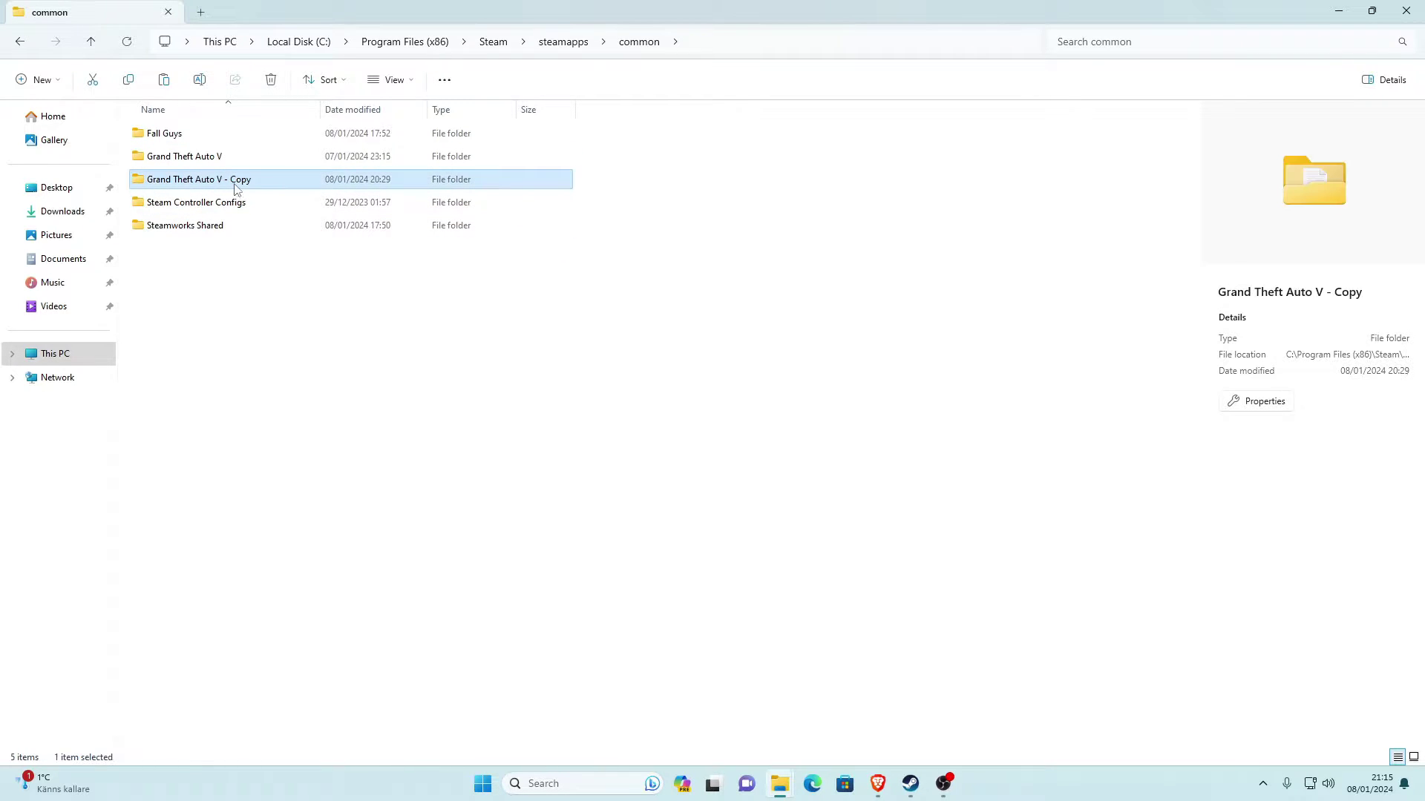
click(232, 312)
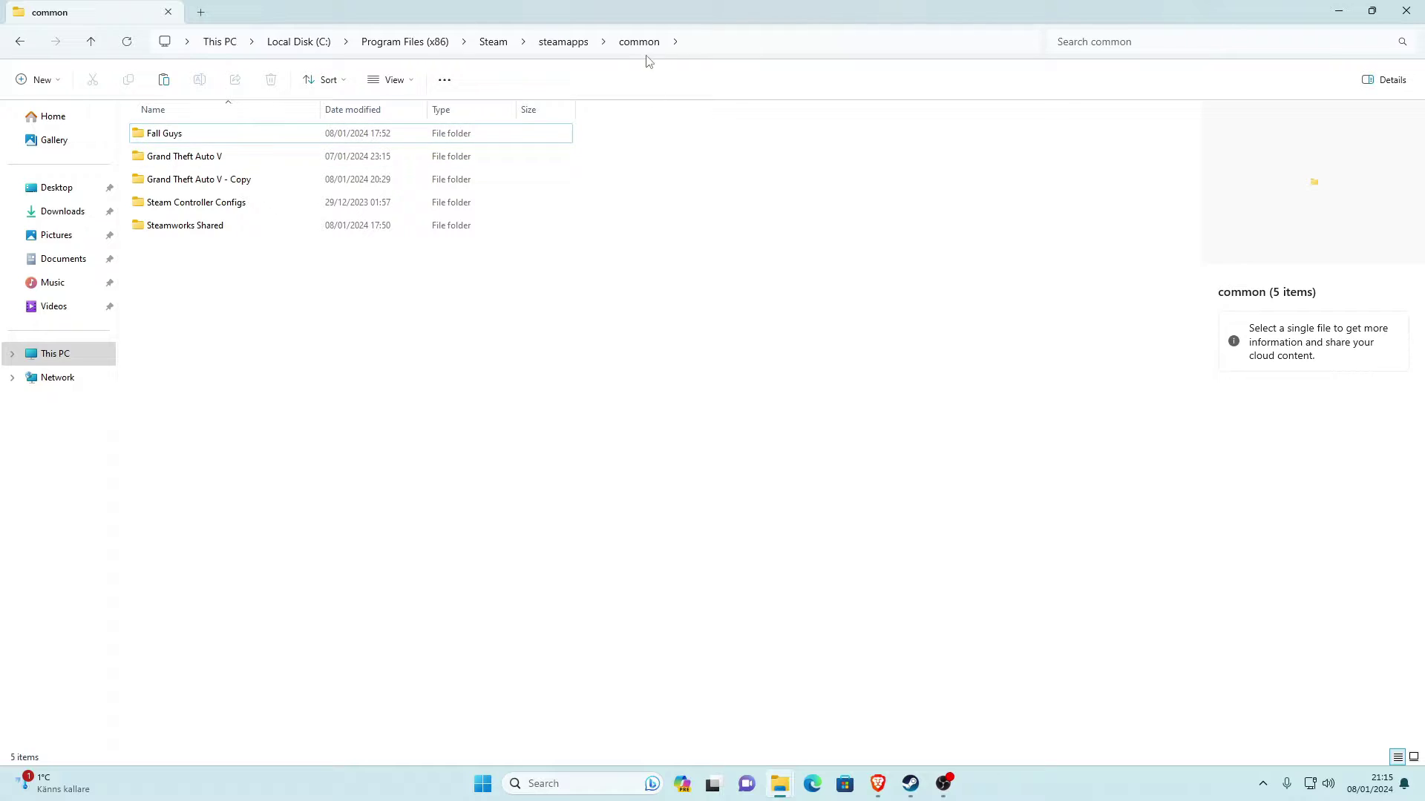
click(177, 160)
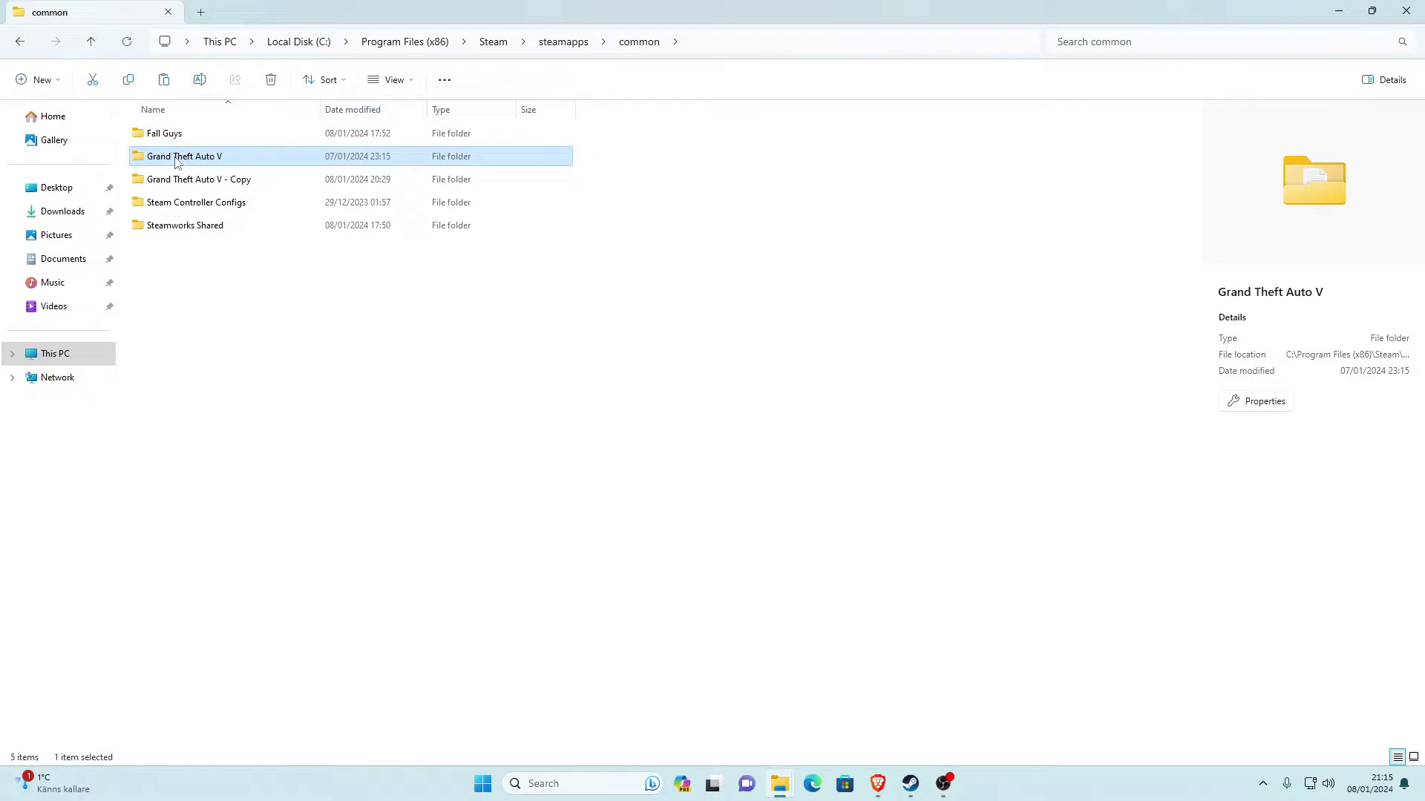
right_click(189, 166)
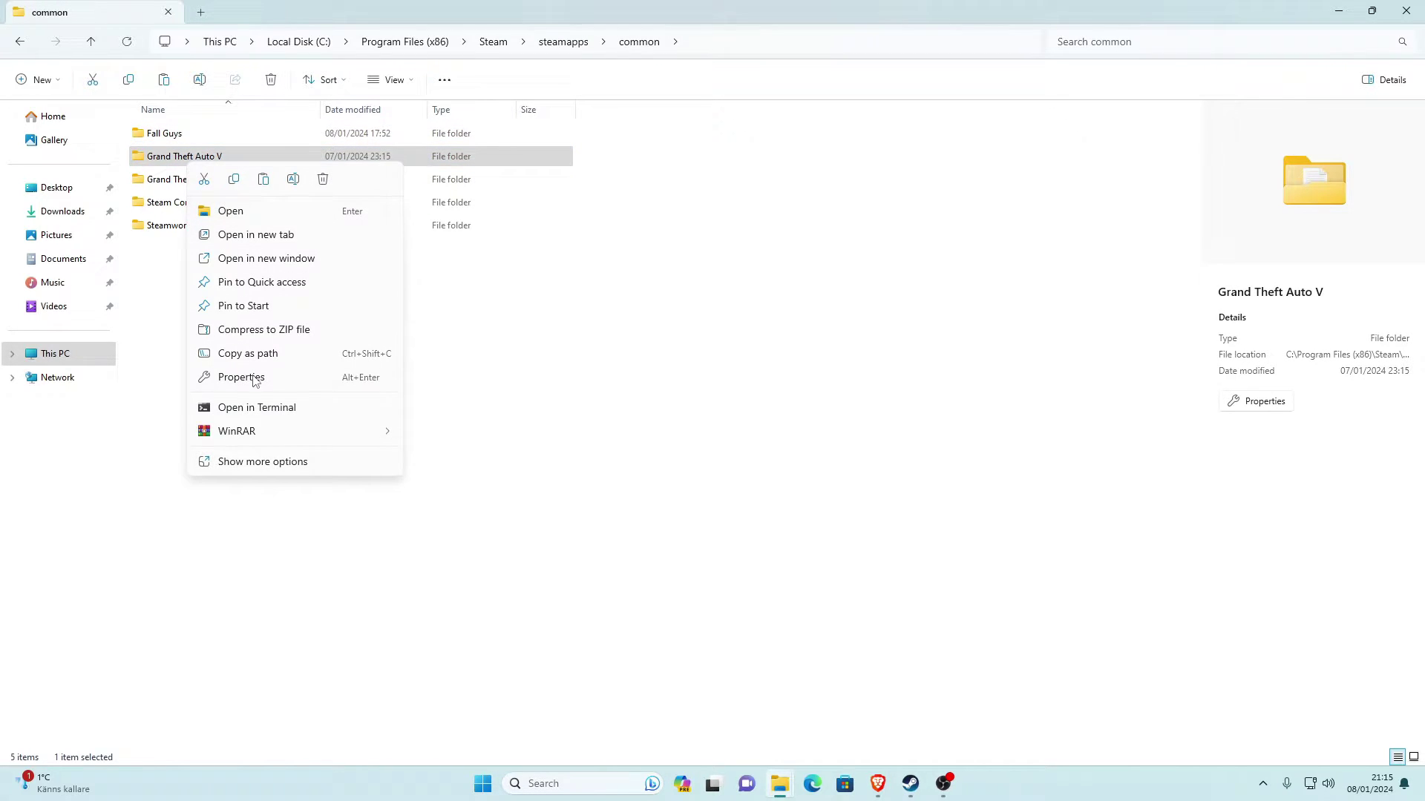
click(253, 471)
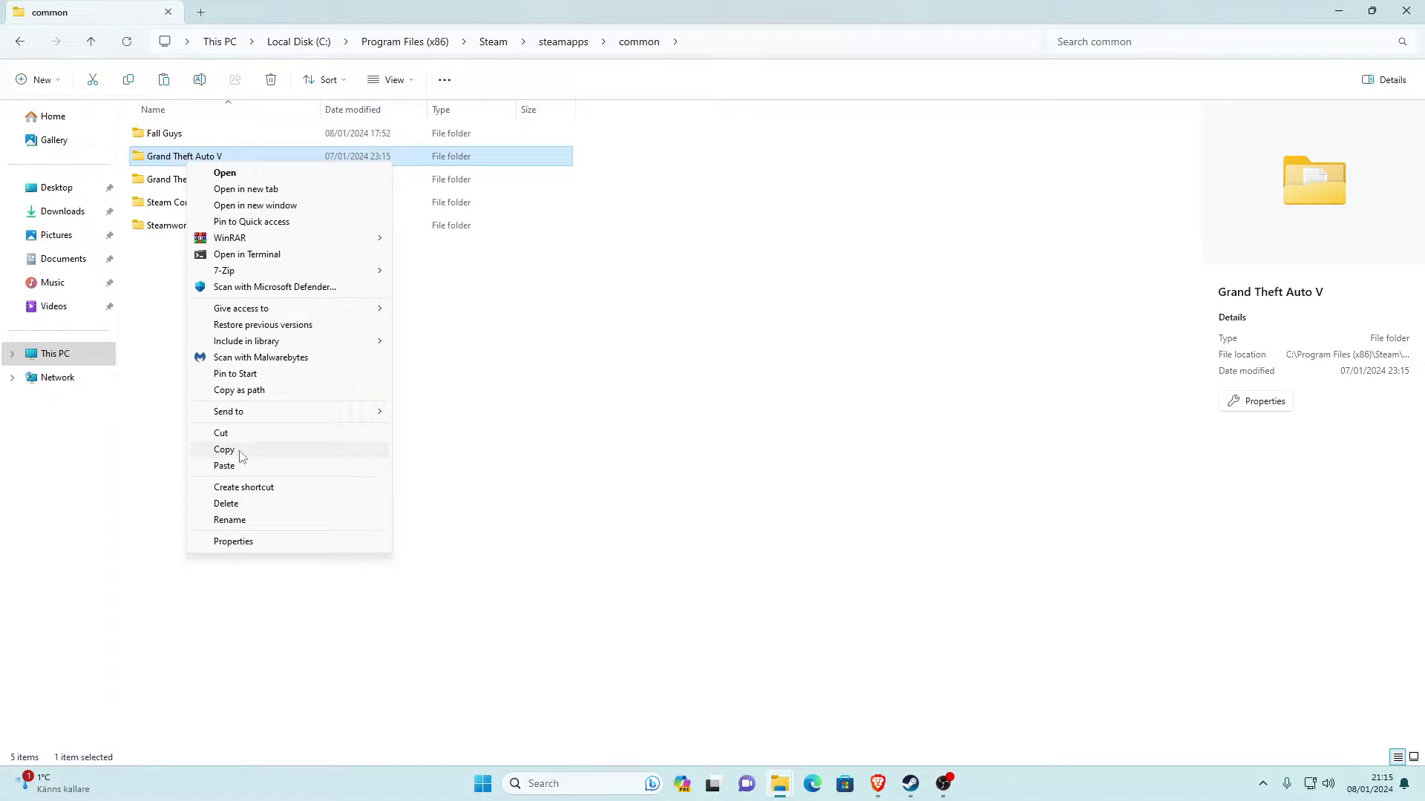
click(237, 449)
click(271, 295)
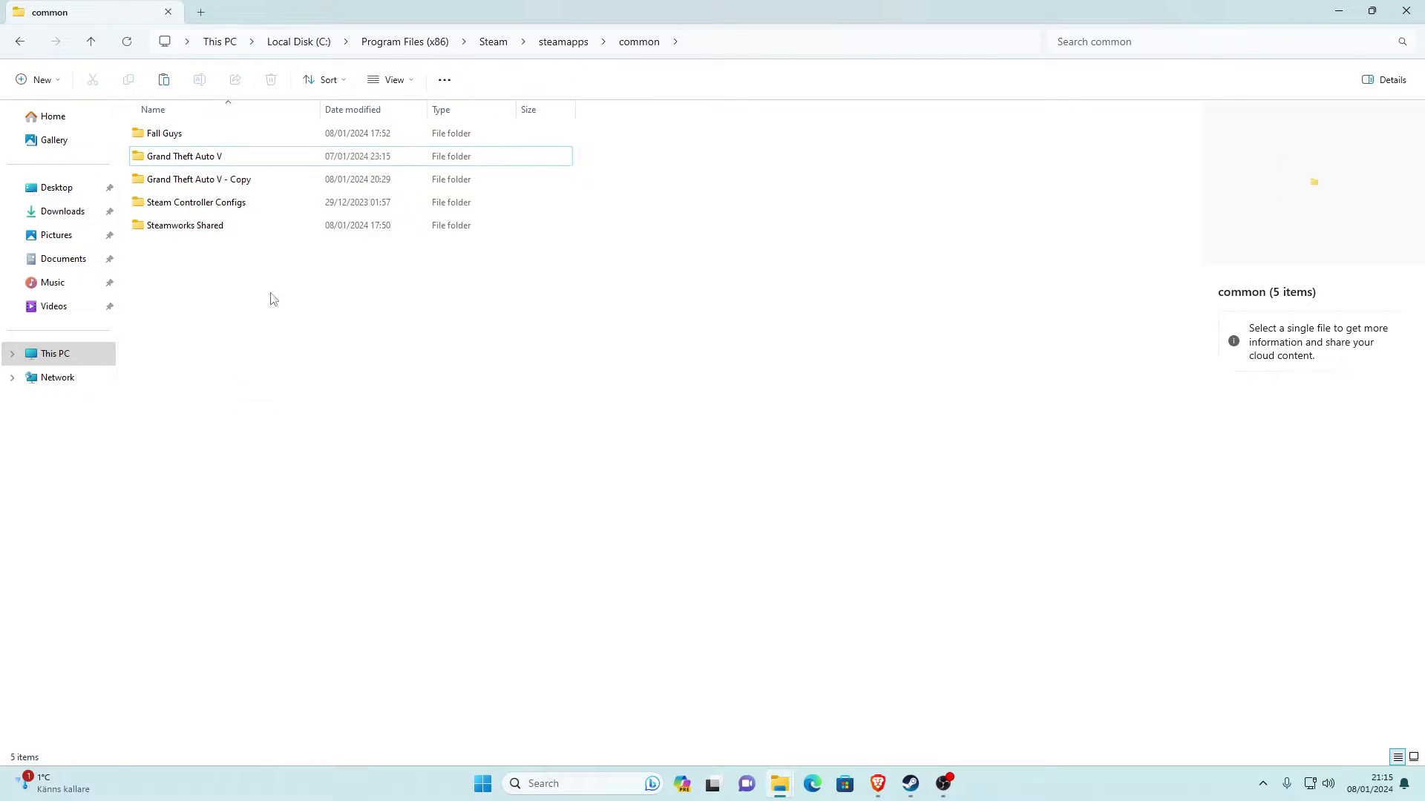
right_click(199, 370)
click(261, 582)
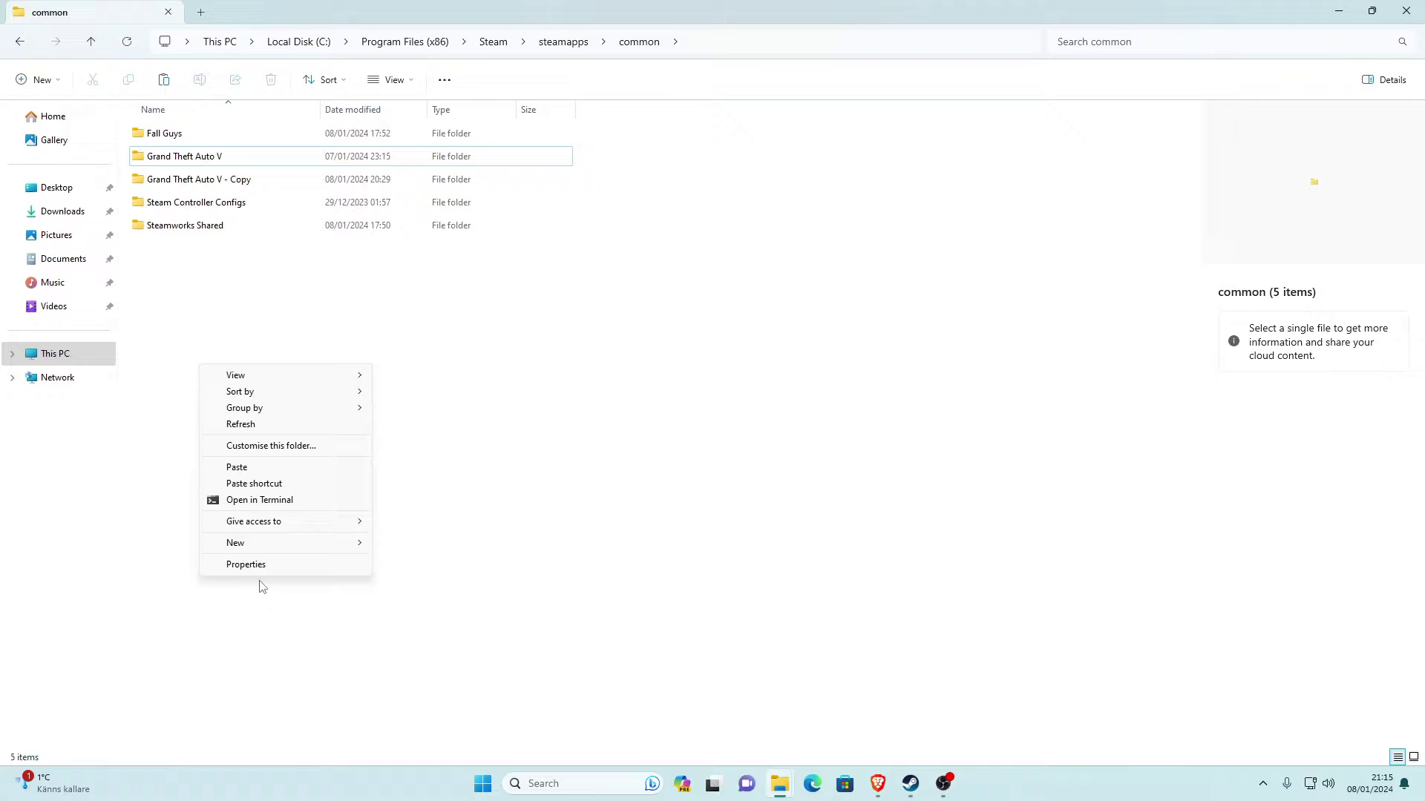
click(166, 407)
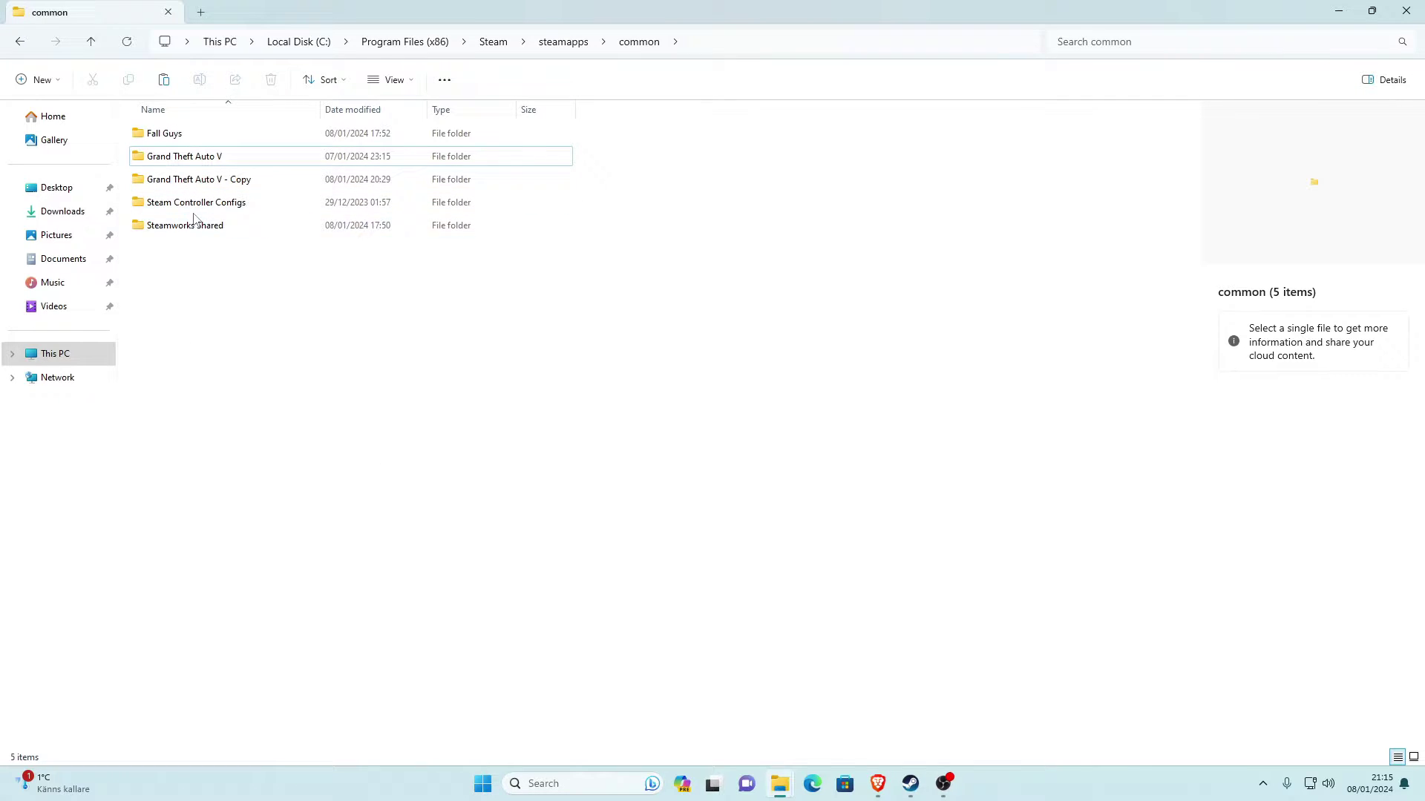
click(126, 42)
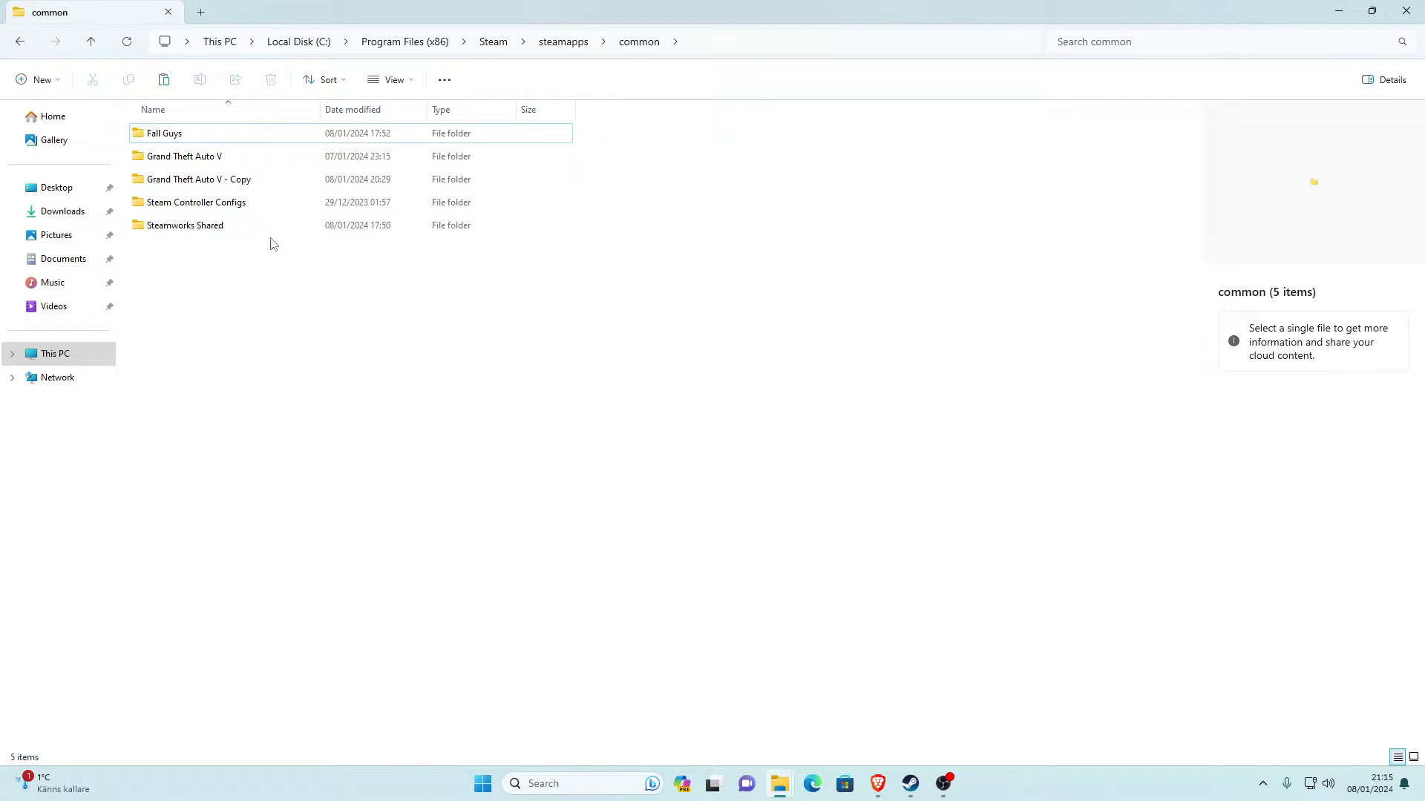
click(215, 180)
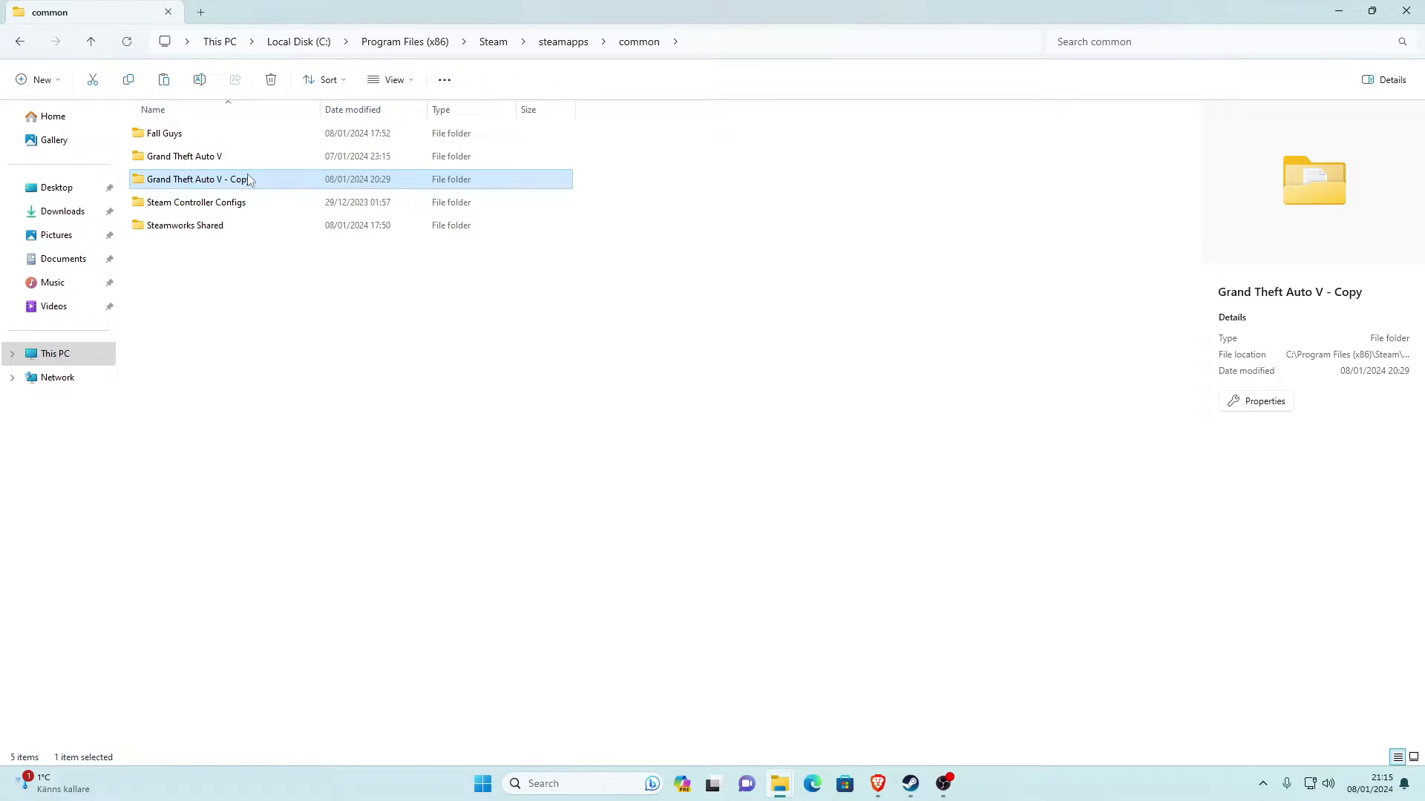
click(299, 307)
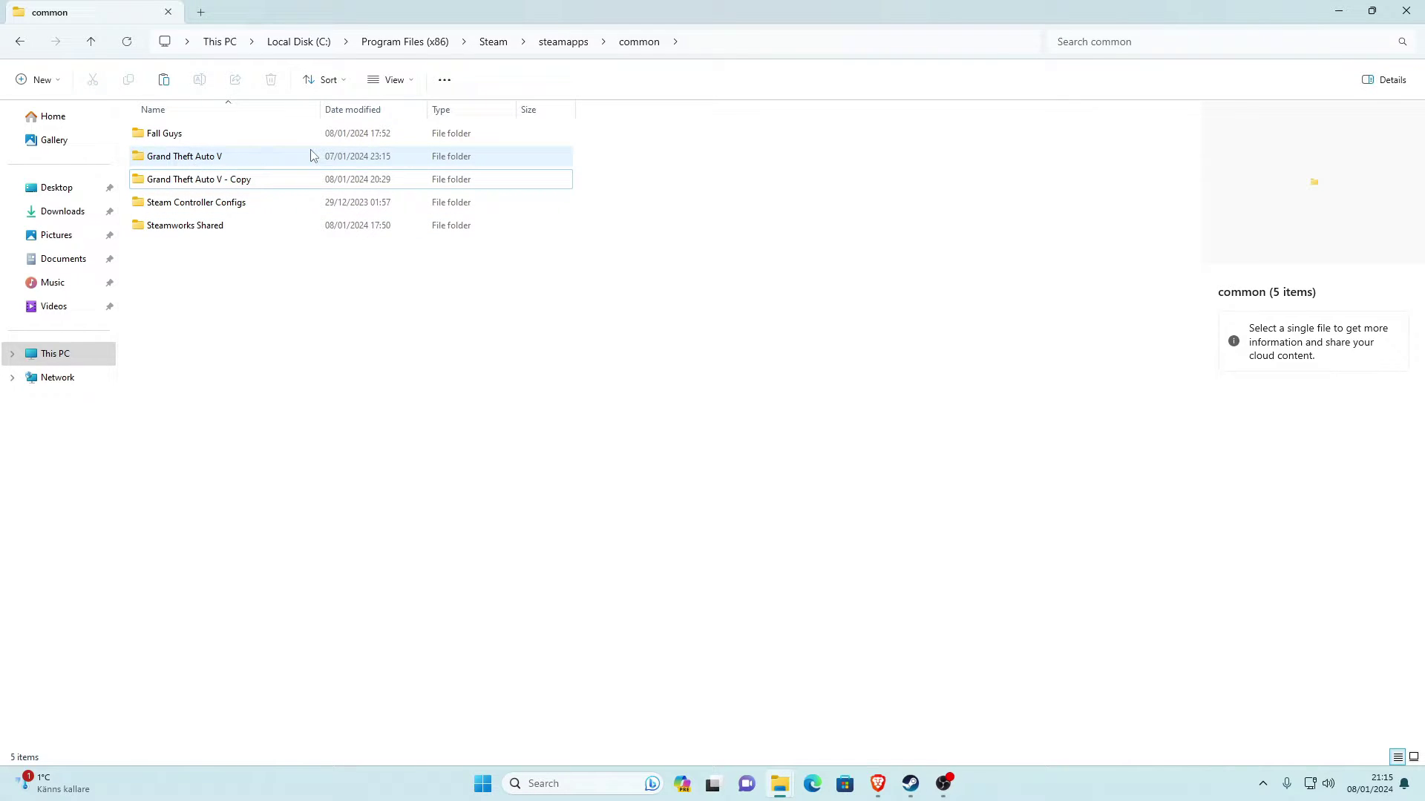
click(191, 160)
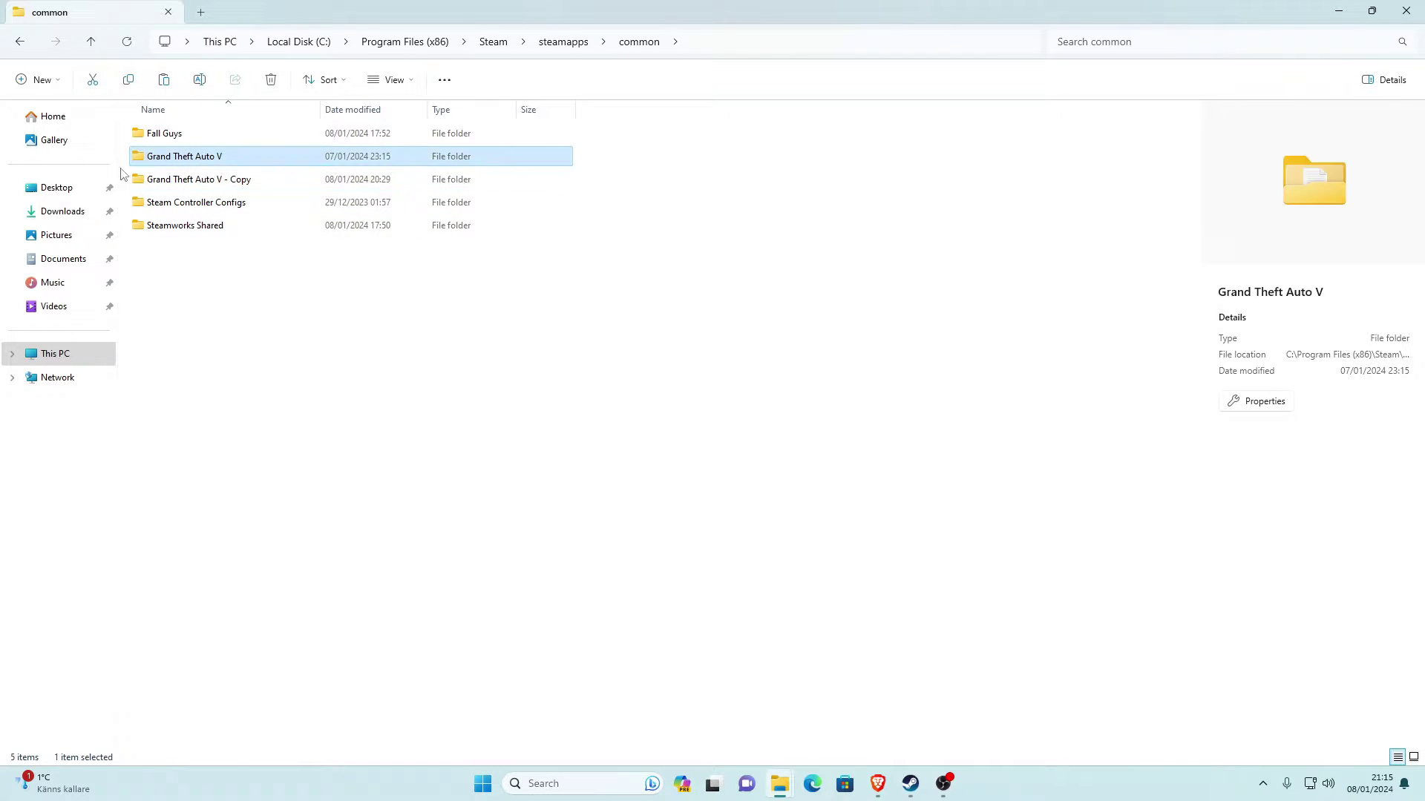
click(218, 288)
click(225, 180)
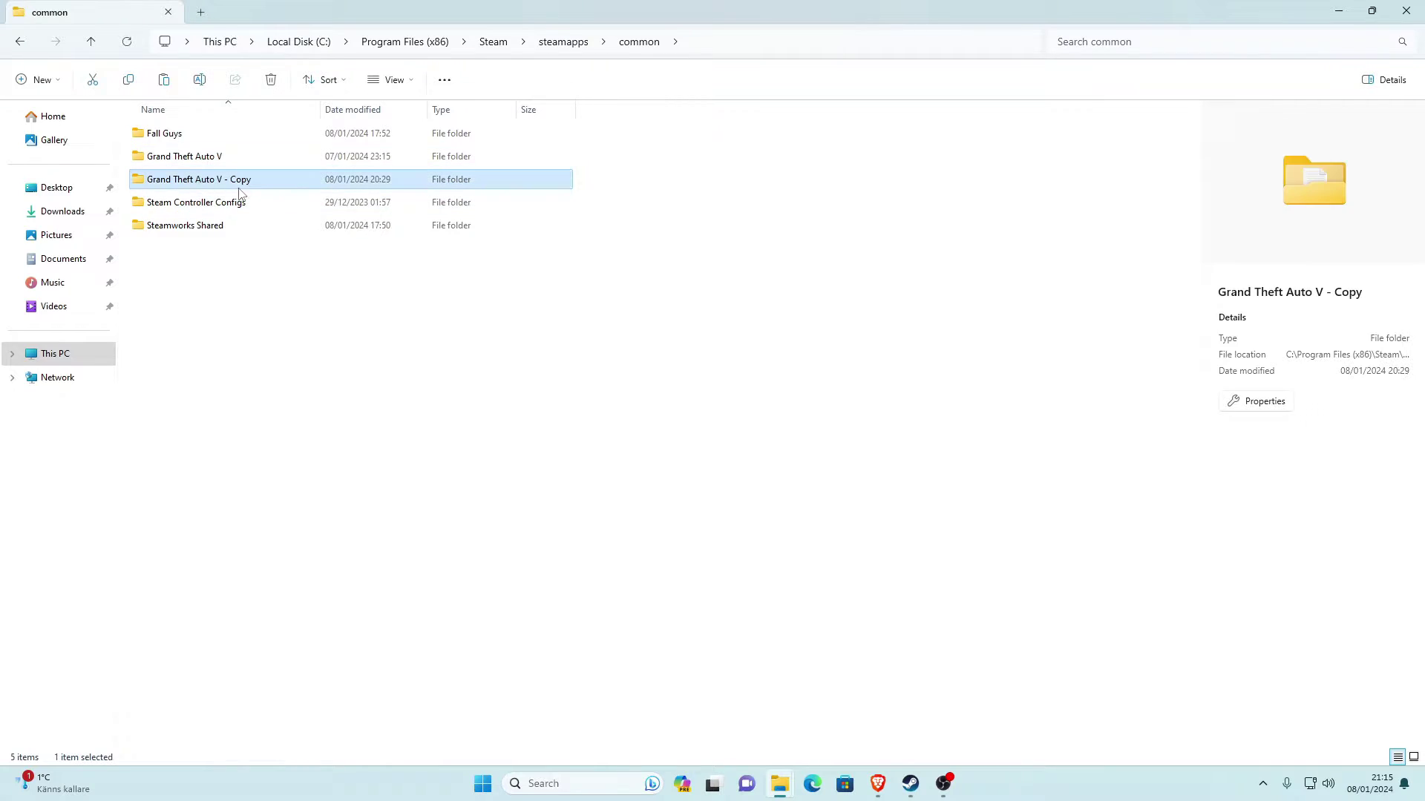
click(264, 394)
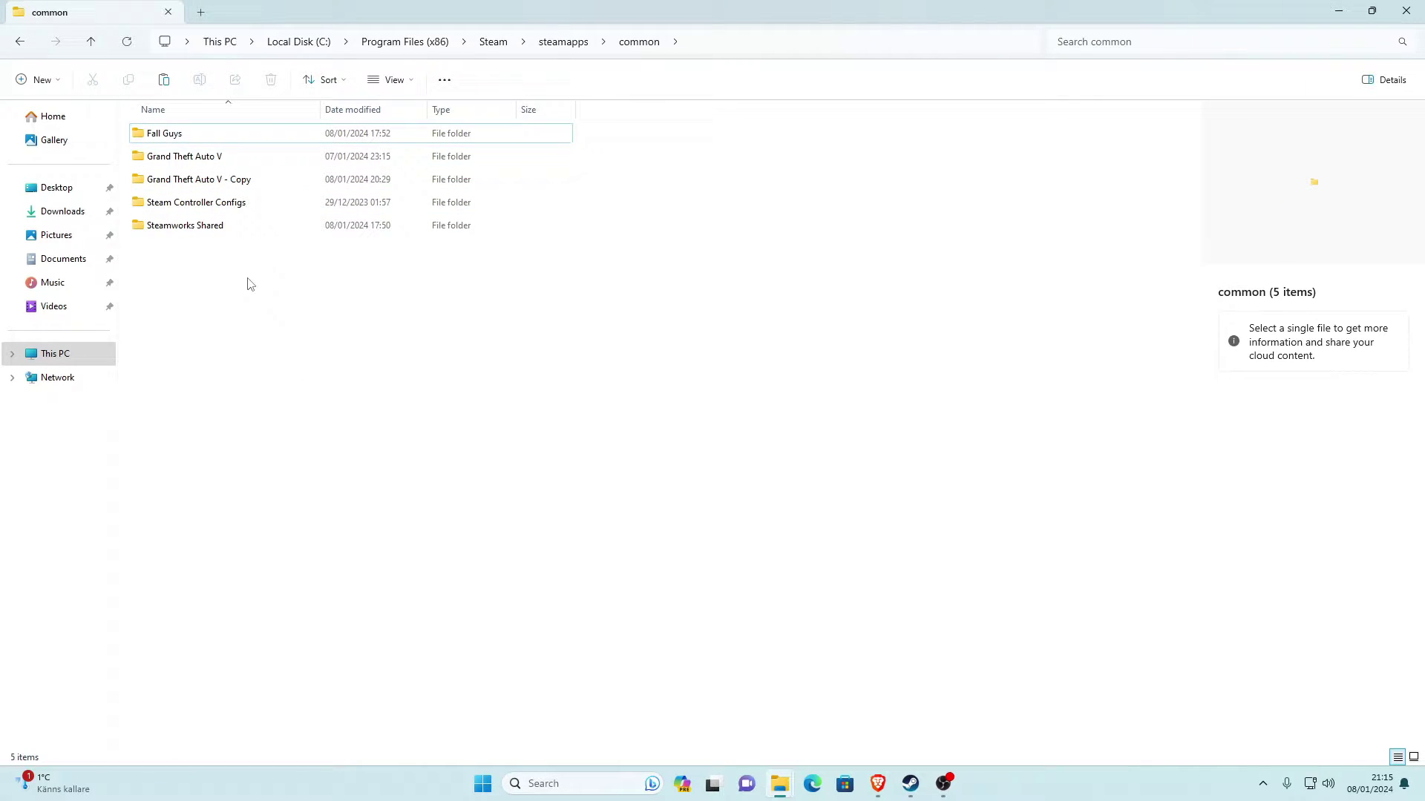
Go up to steamapps and pin the common folder to Quick access
click(562, 45)
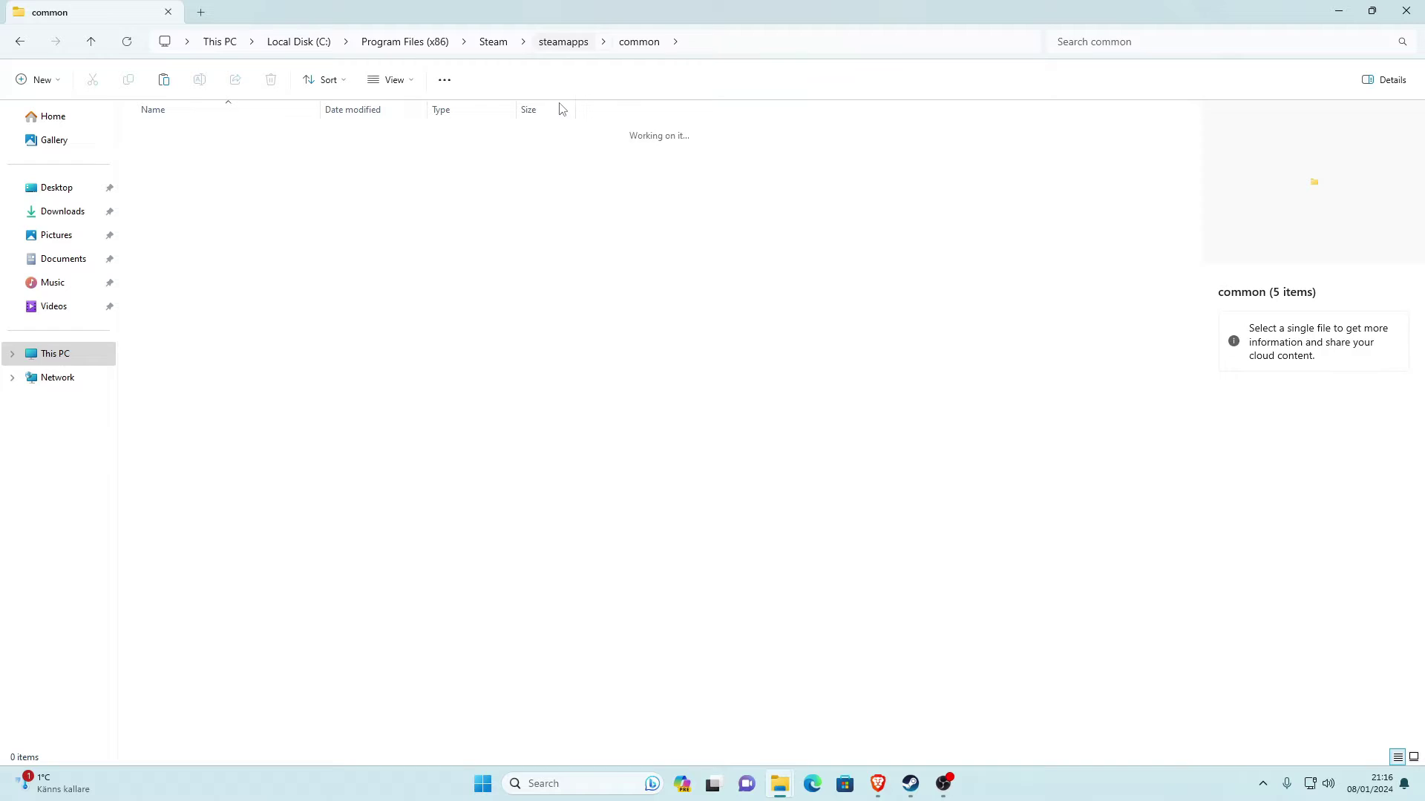
drag(161, 145, 46, 210)
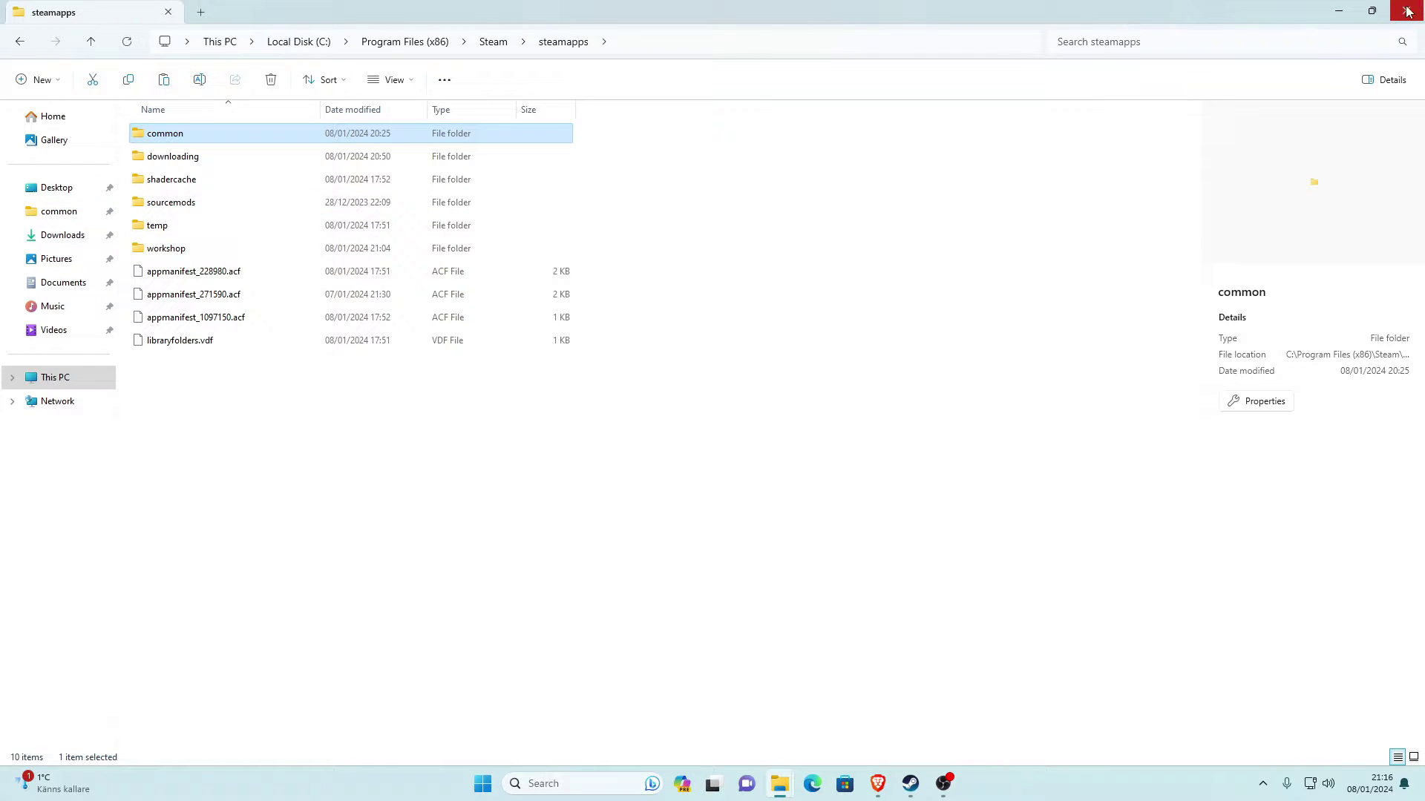
click(830, 386)
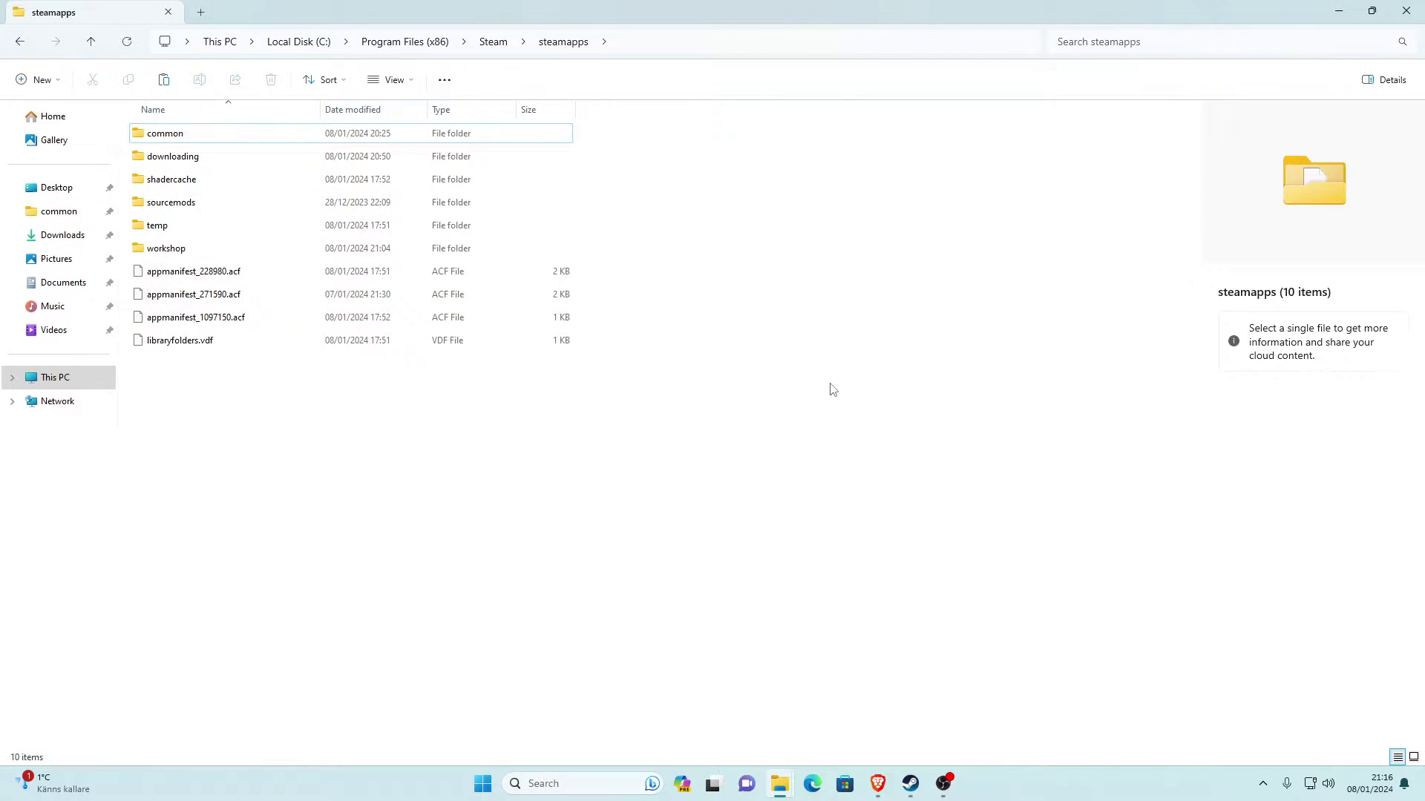
Open Grand Theft Auto V via the pinned common folder and stretch its window to full height
click(54, 220)
double_click(197, 156)
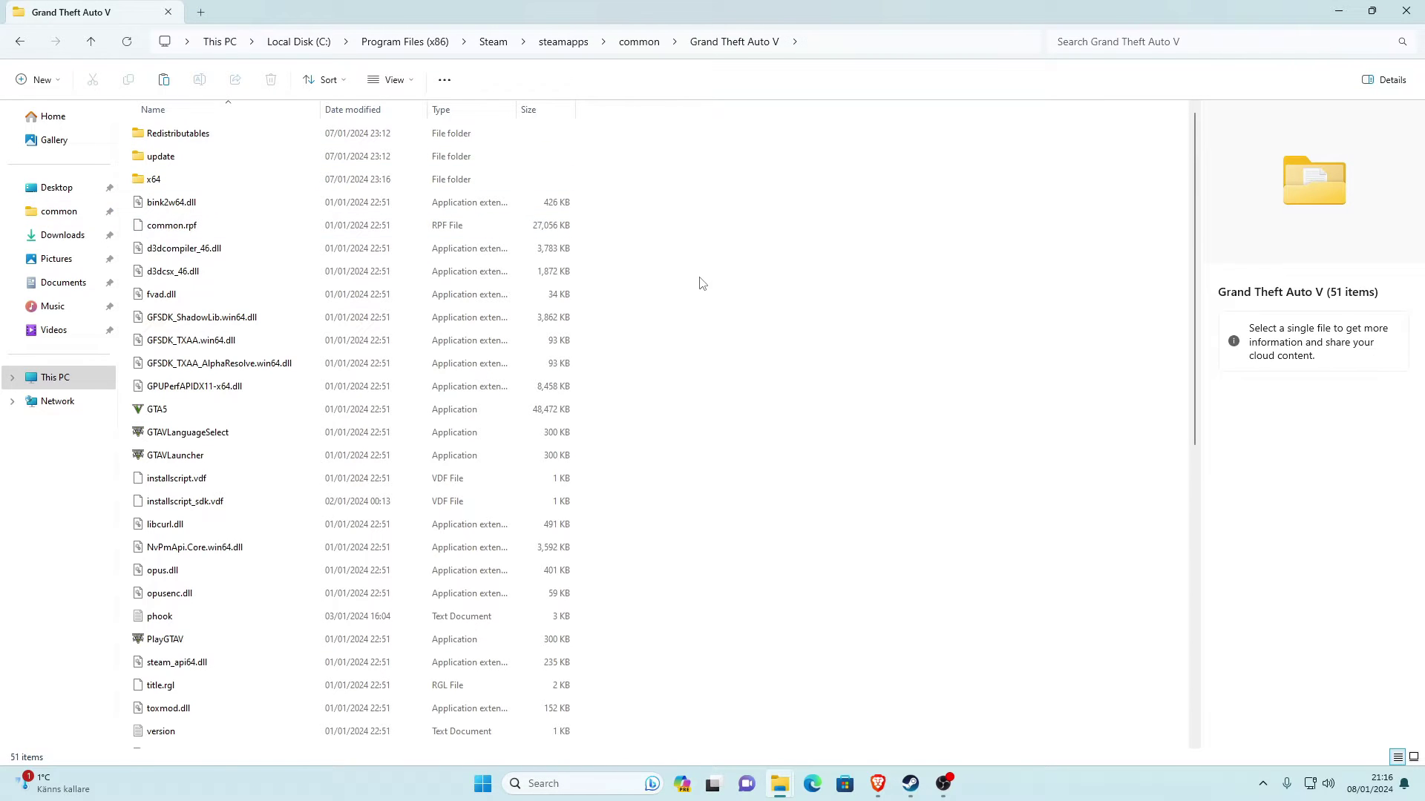
drag(749, 12, 1082, 134)
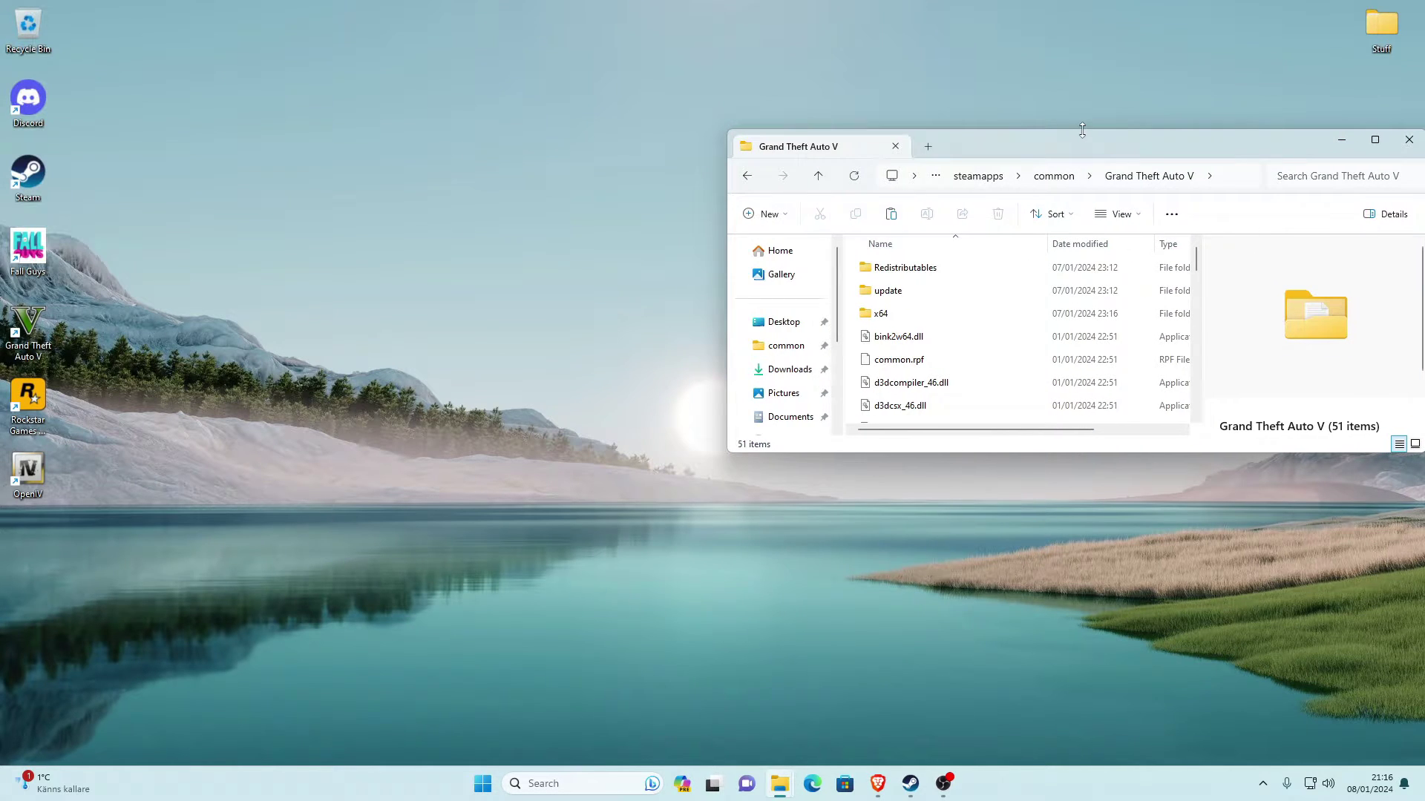
double_click(1082, 130)
In Brave, close the Script Hook V tab and scroll to the ScriptHookVDotNet v3.6.0 assets
click(878, 783)
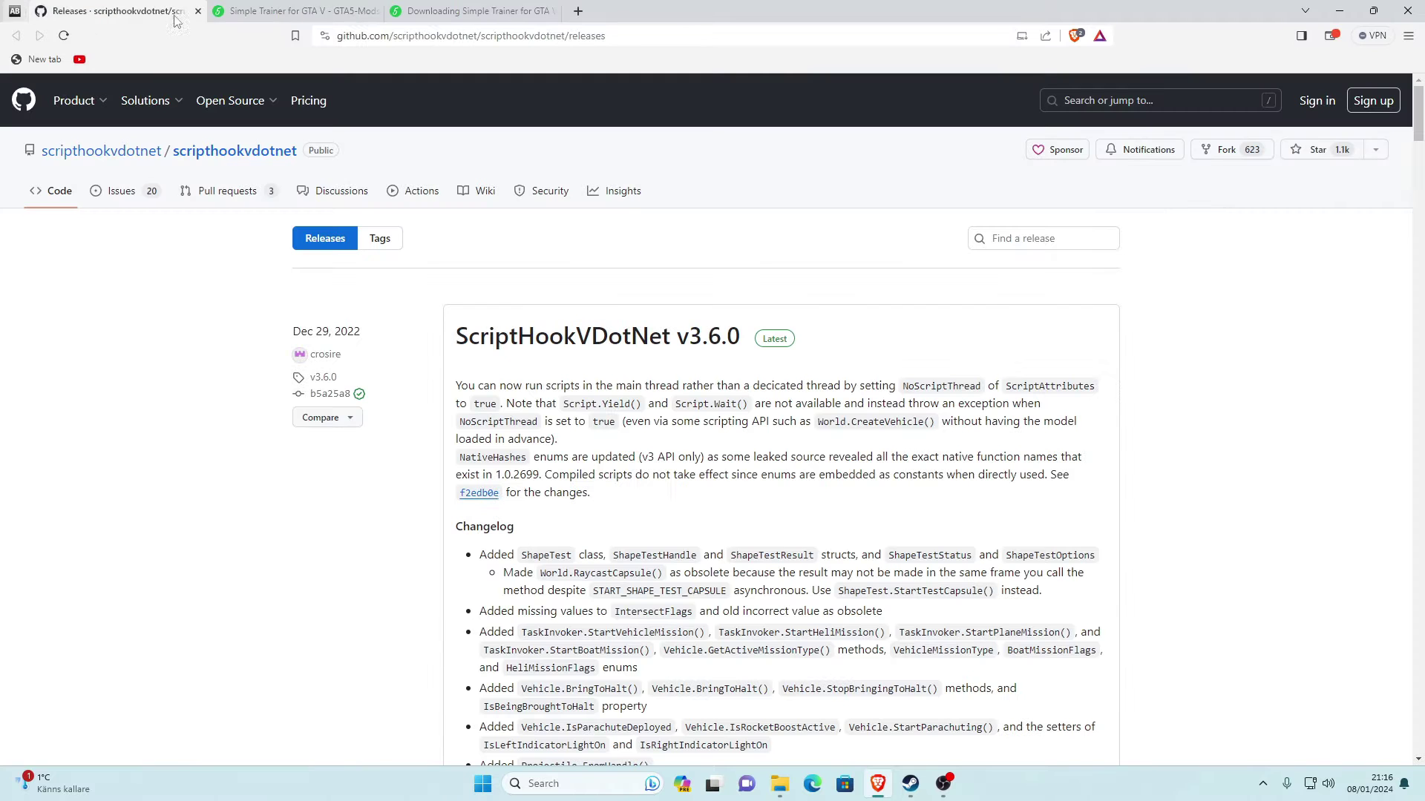
click(173, 11)
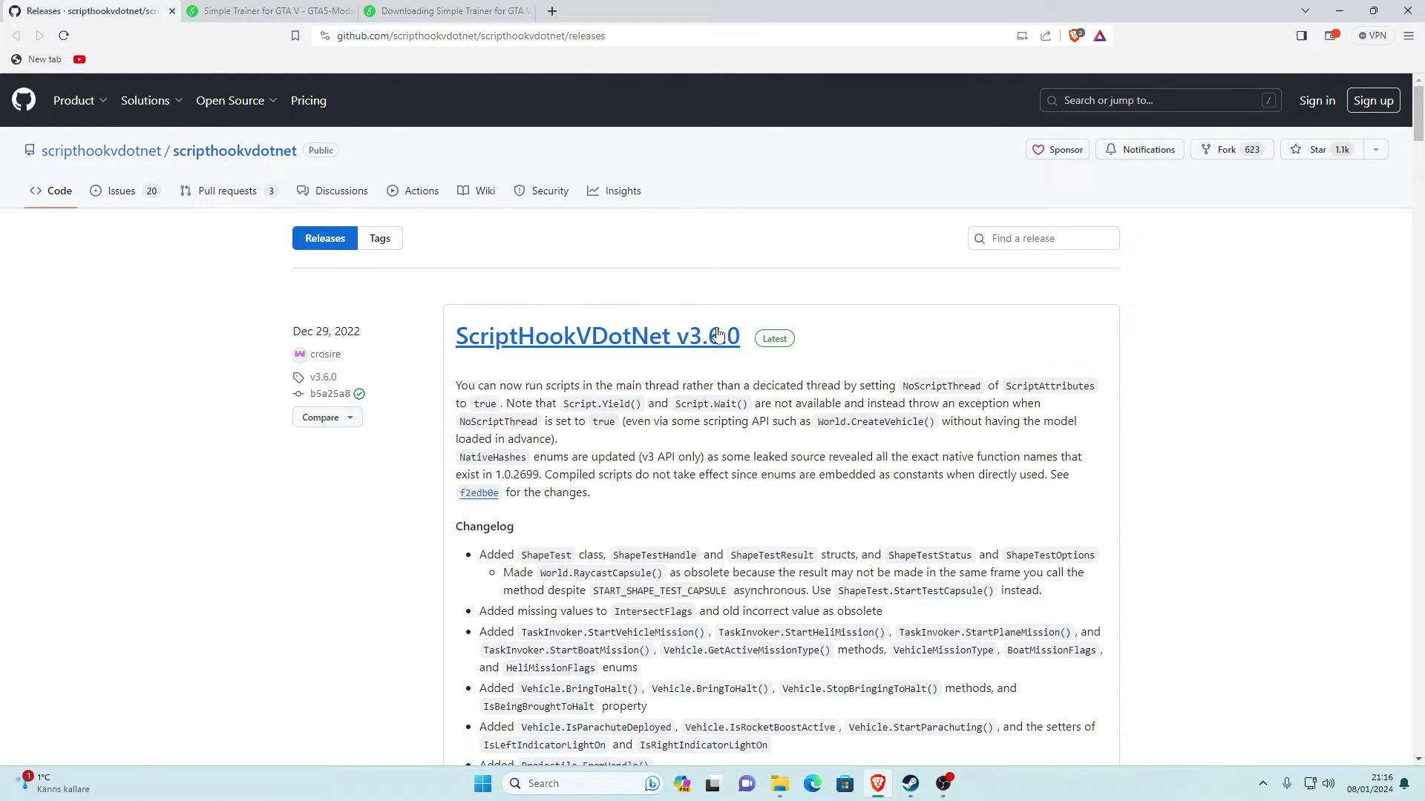
scroll(632, 320, down, 9)
scroll(631, 320, down, 4)
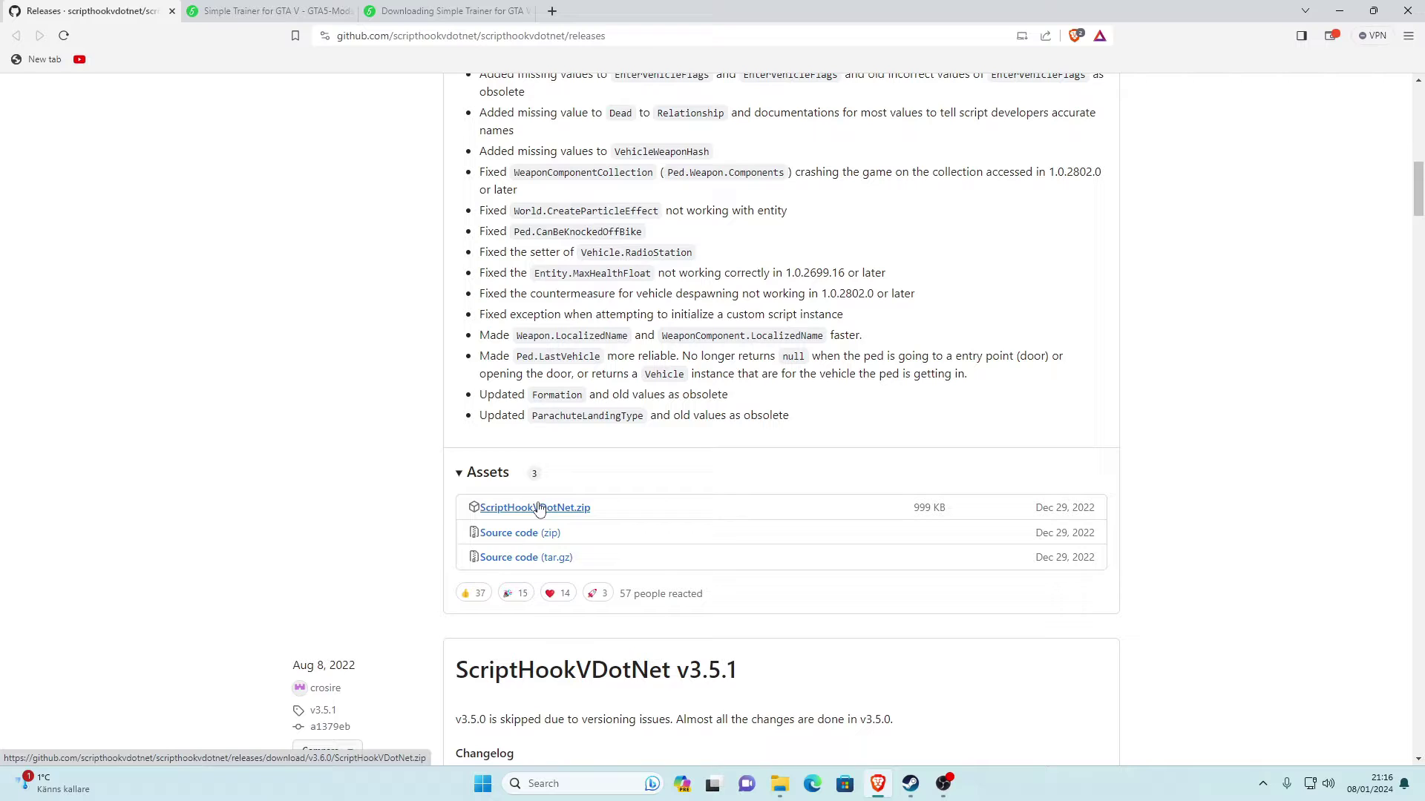
Close the GitHub tab and download Simple Trainer version 15.6 from GTA5-Mods.com
click(172, 11)
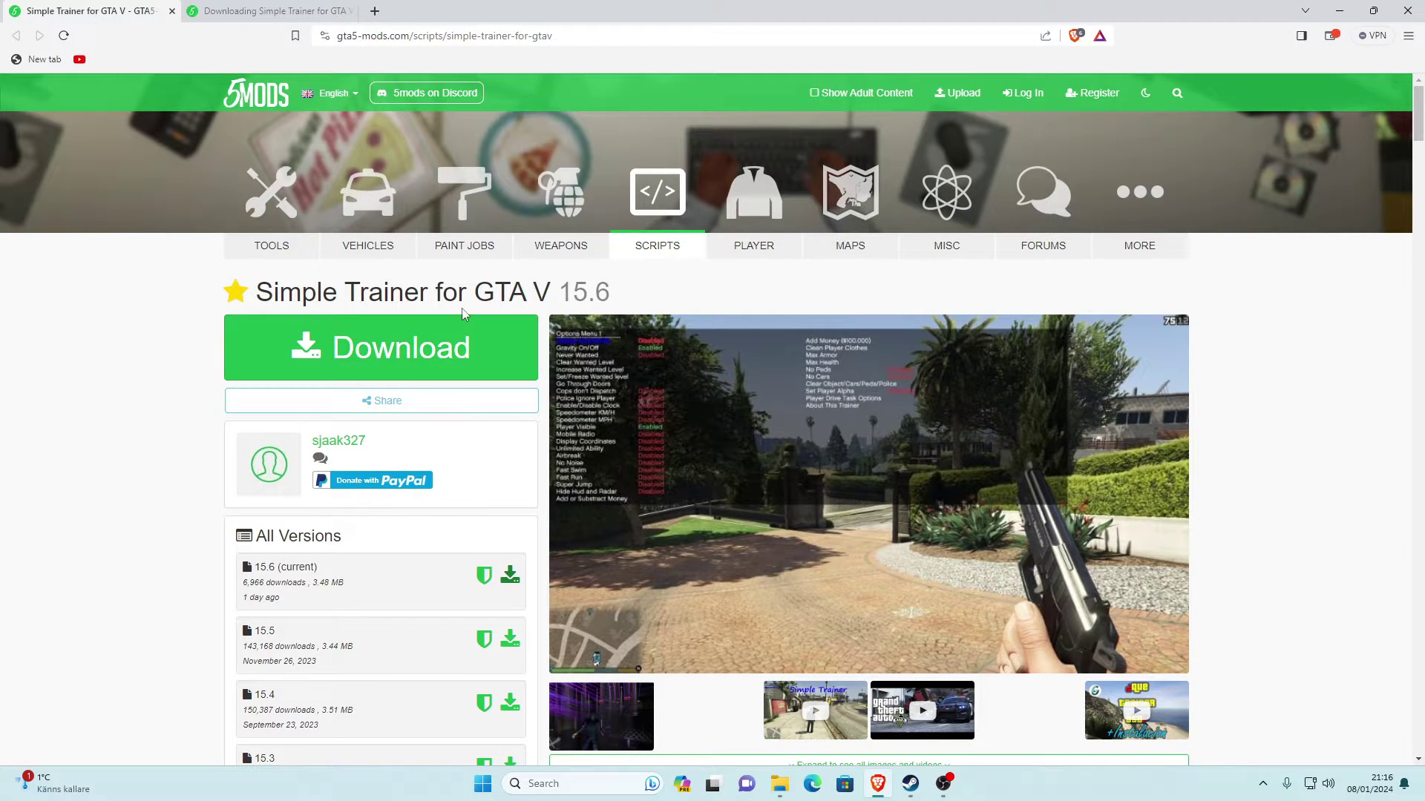
scroll(490, 280, down, 1)
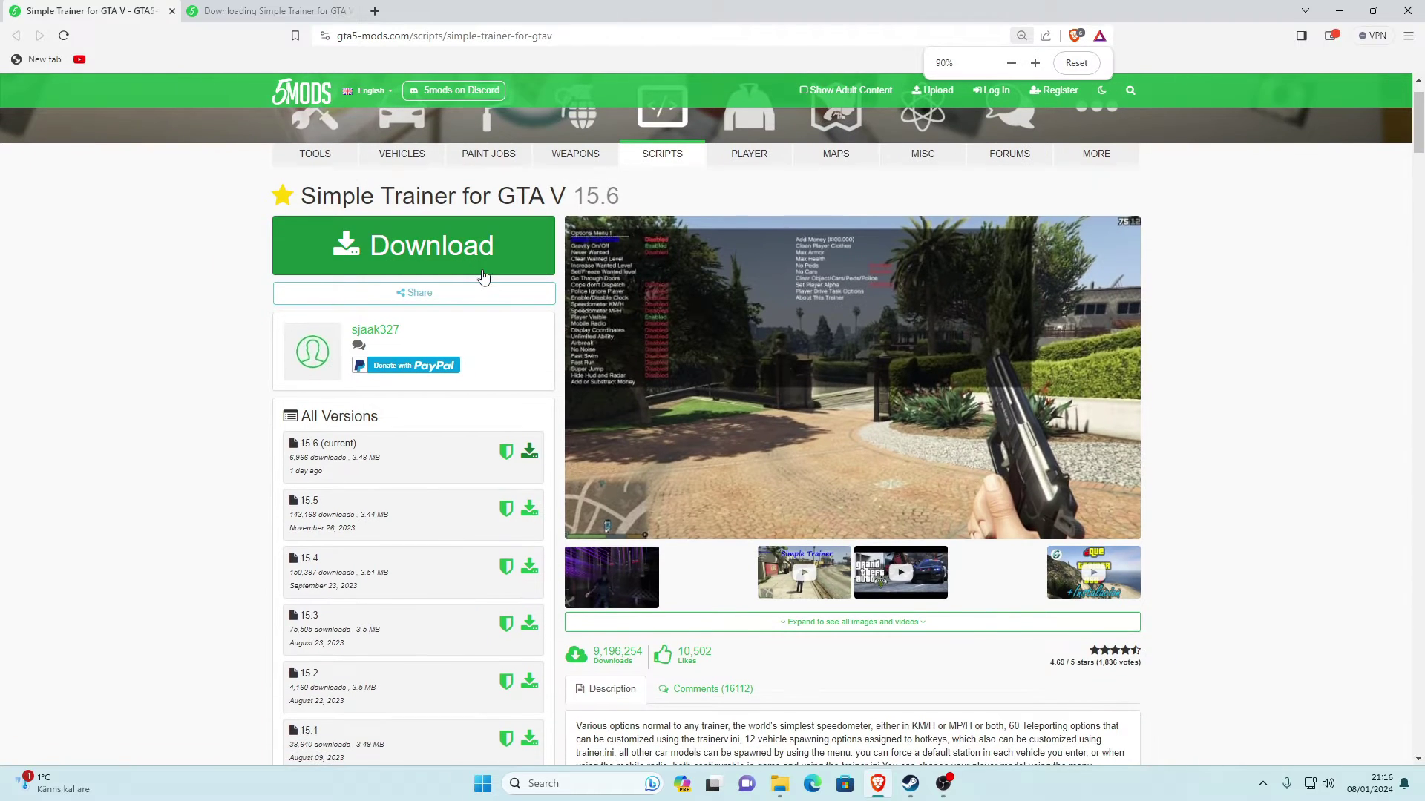
scroll(493, 282, up, 1)
scroll(509, 292, down, 1)
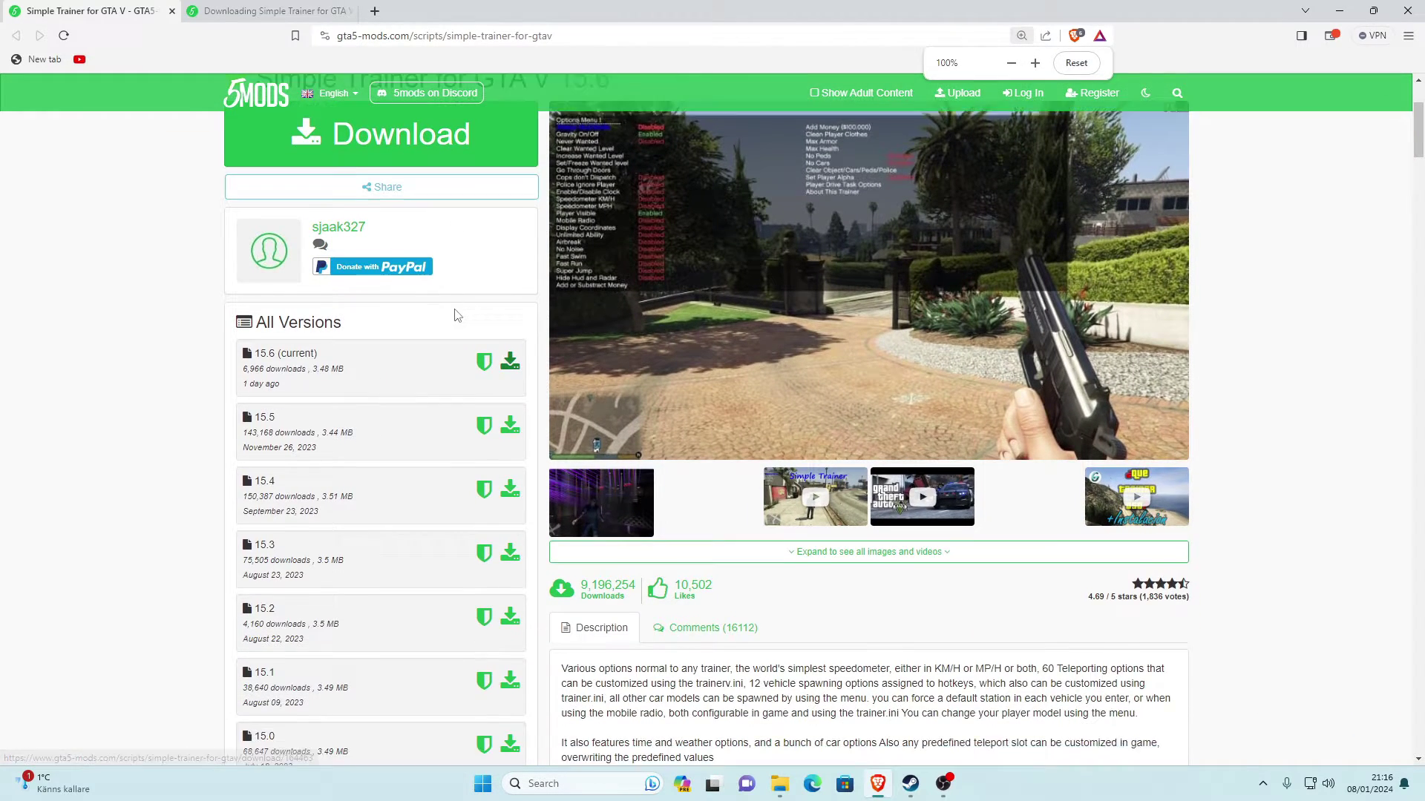
scroll(423, 334, up, 1)
scroll(339, 377, down, 2)
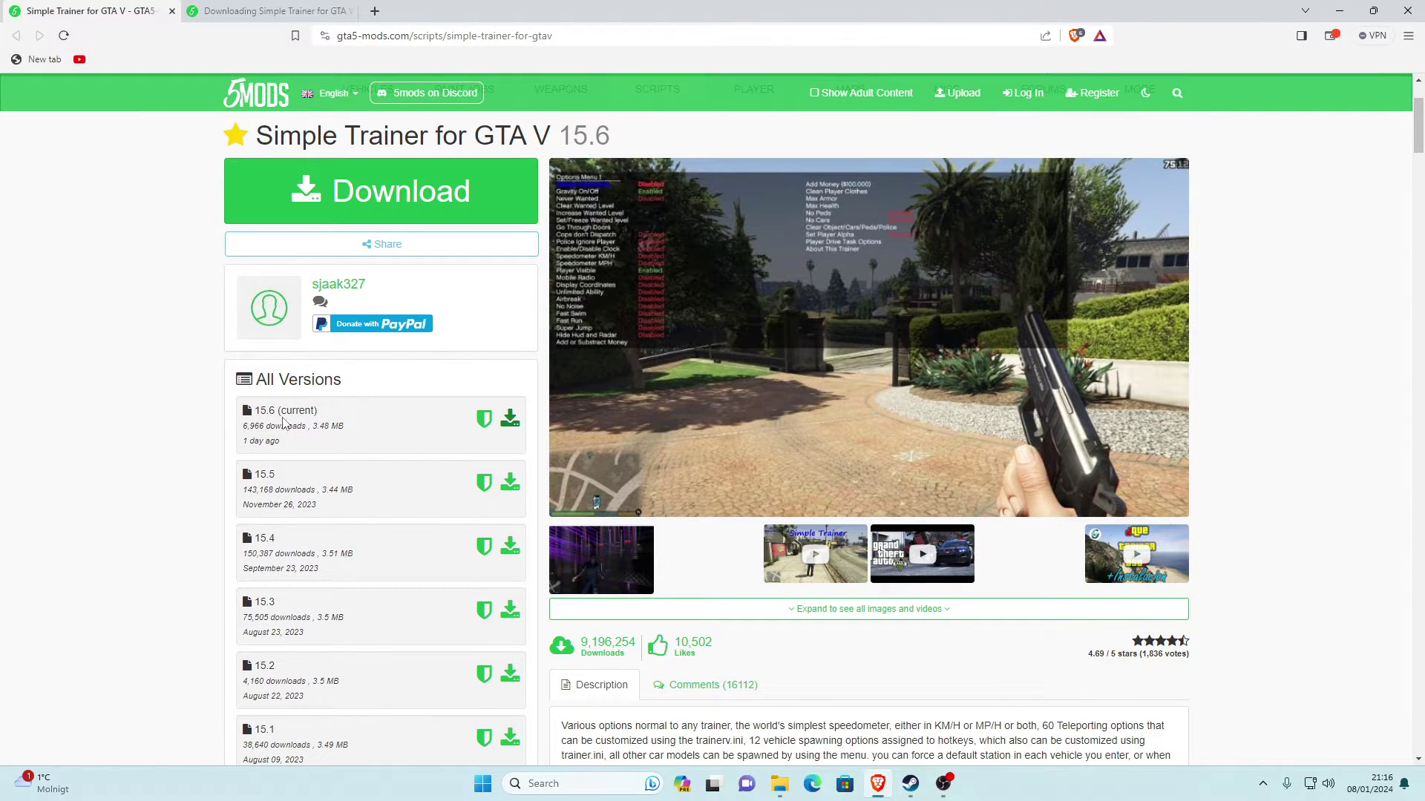
click(511, 423)
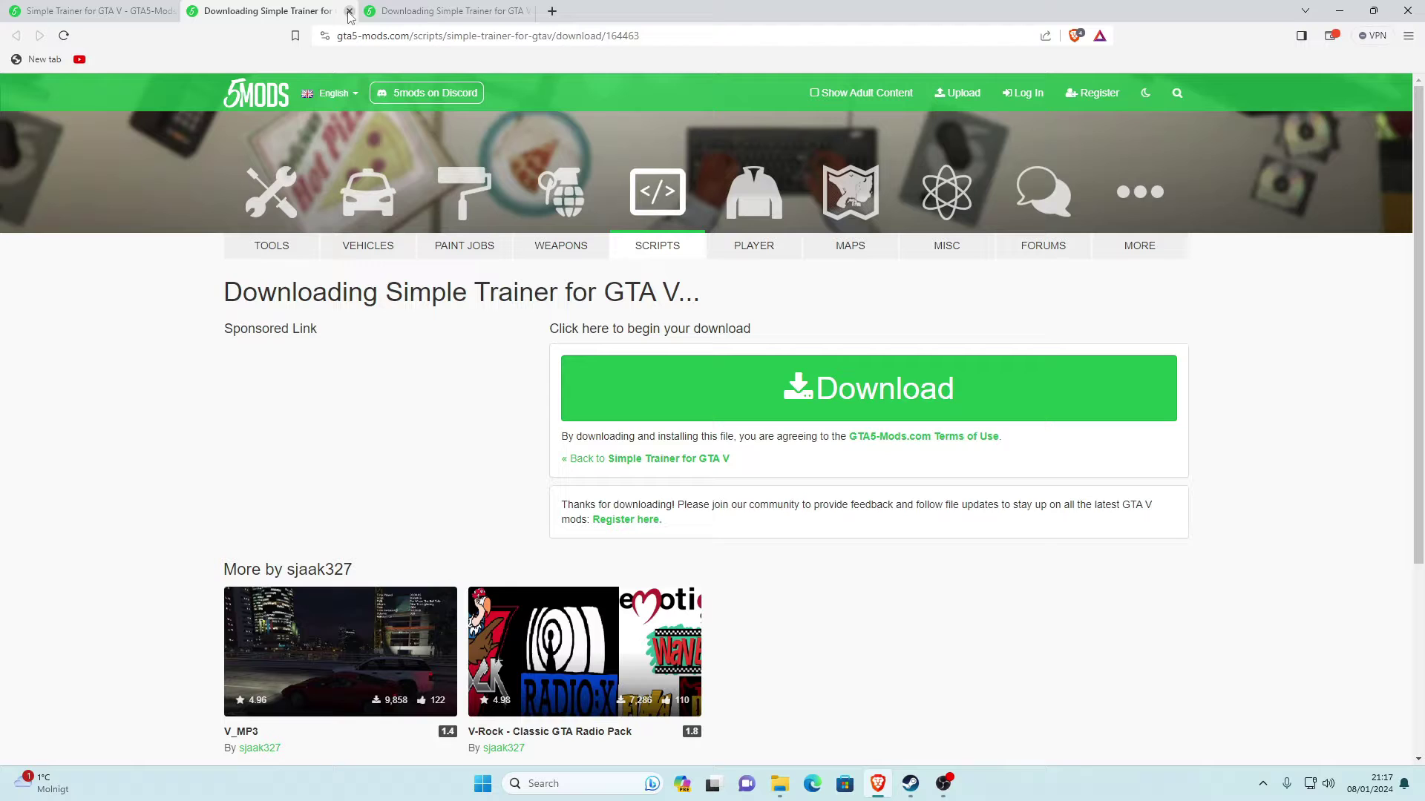
Close the remaining Simple Trainer tabs and the browser
click(171, 11)
click(172, 11)
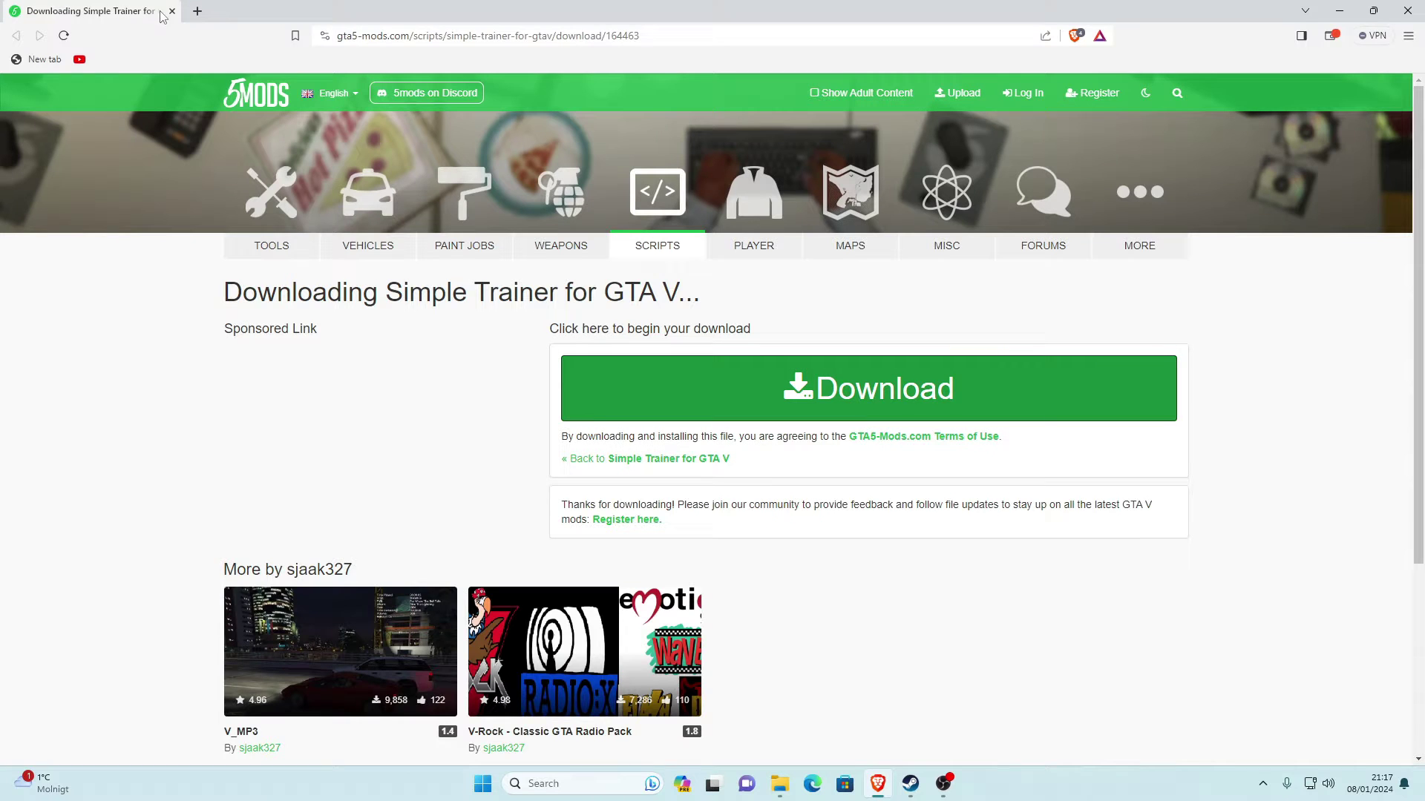
click(178, 11)
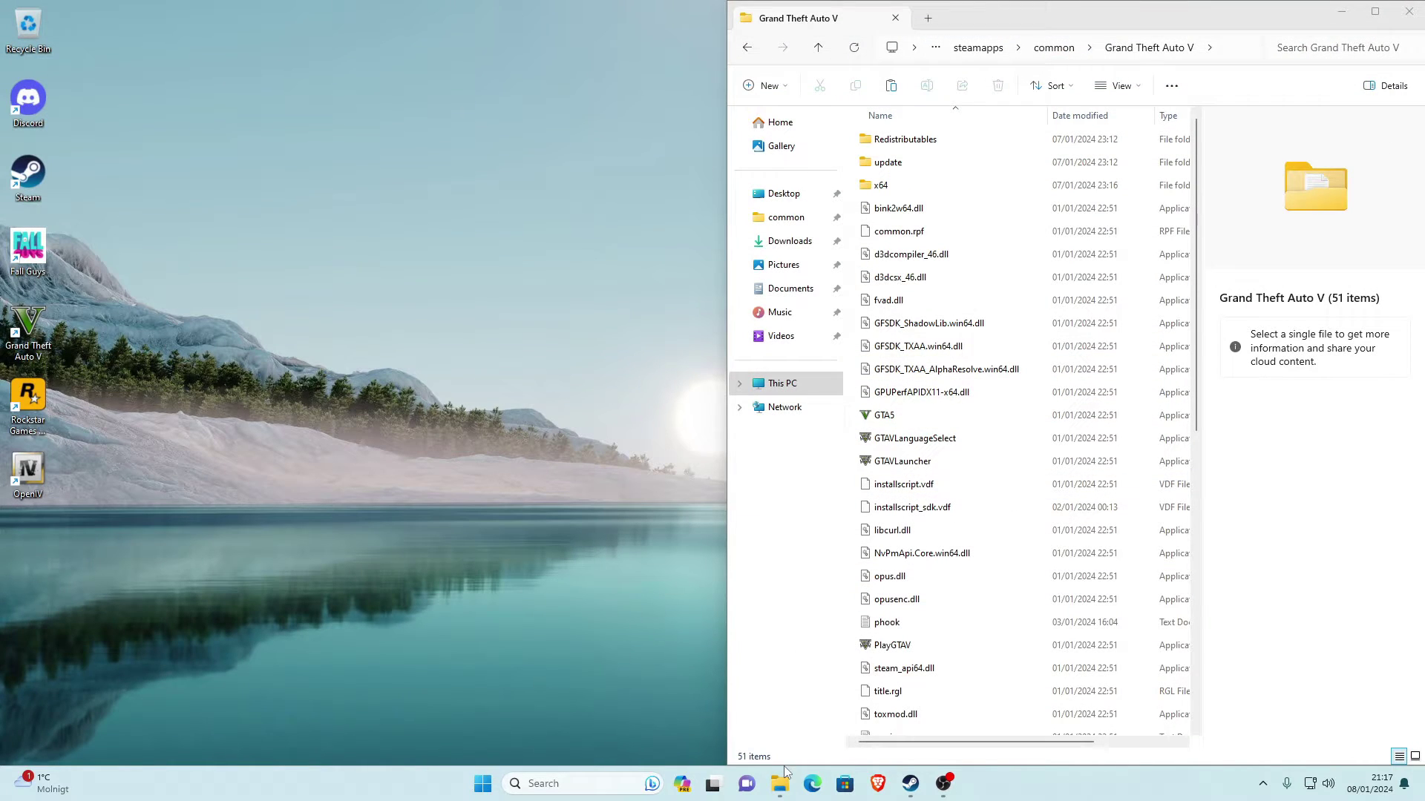
Bring up the Tutorials folder window and widen it to meet the game folder window
mouse_move(780, 785)
click(731, 729)
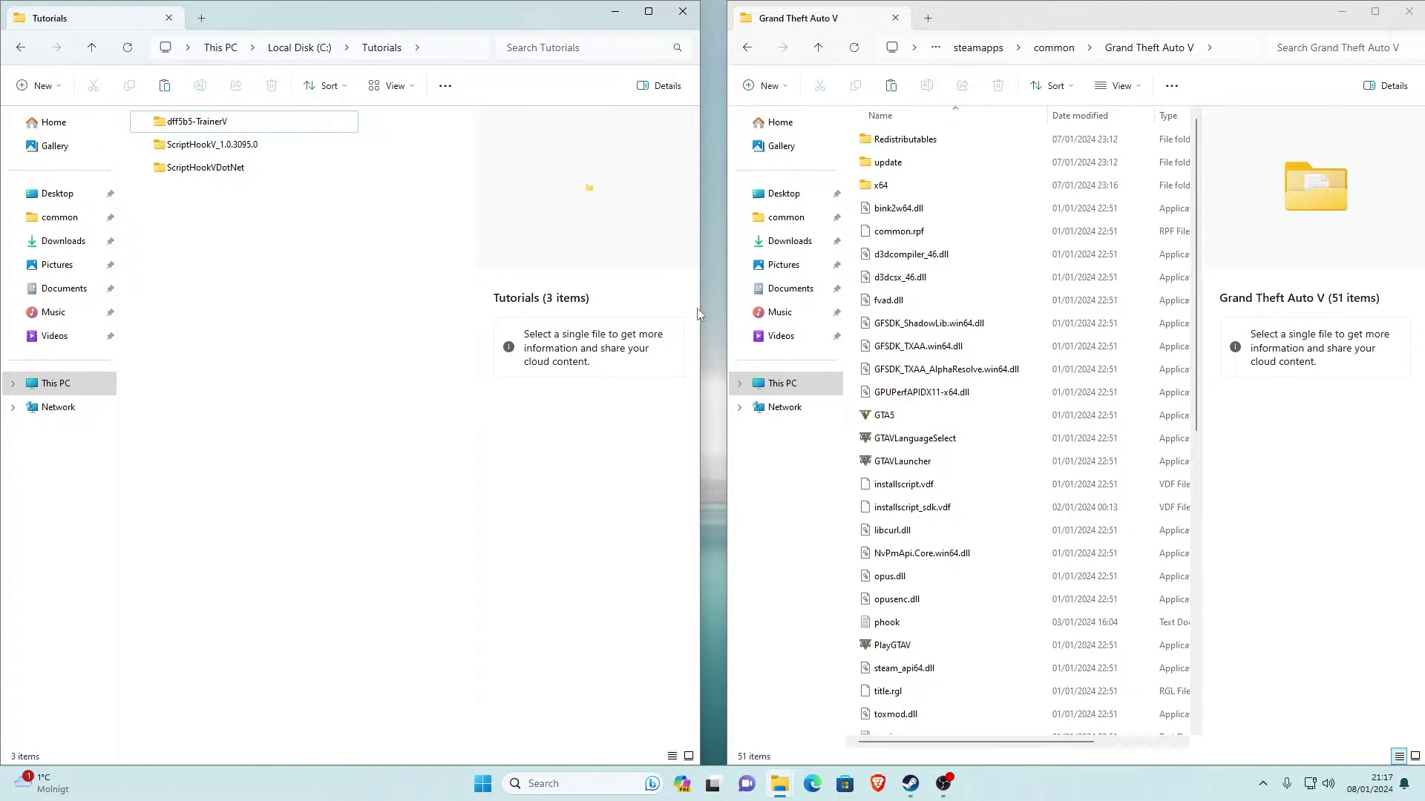
drag(700, 309, 723, 308)
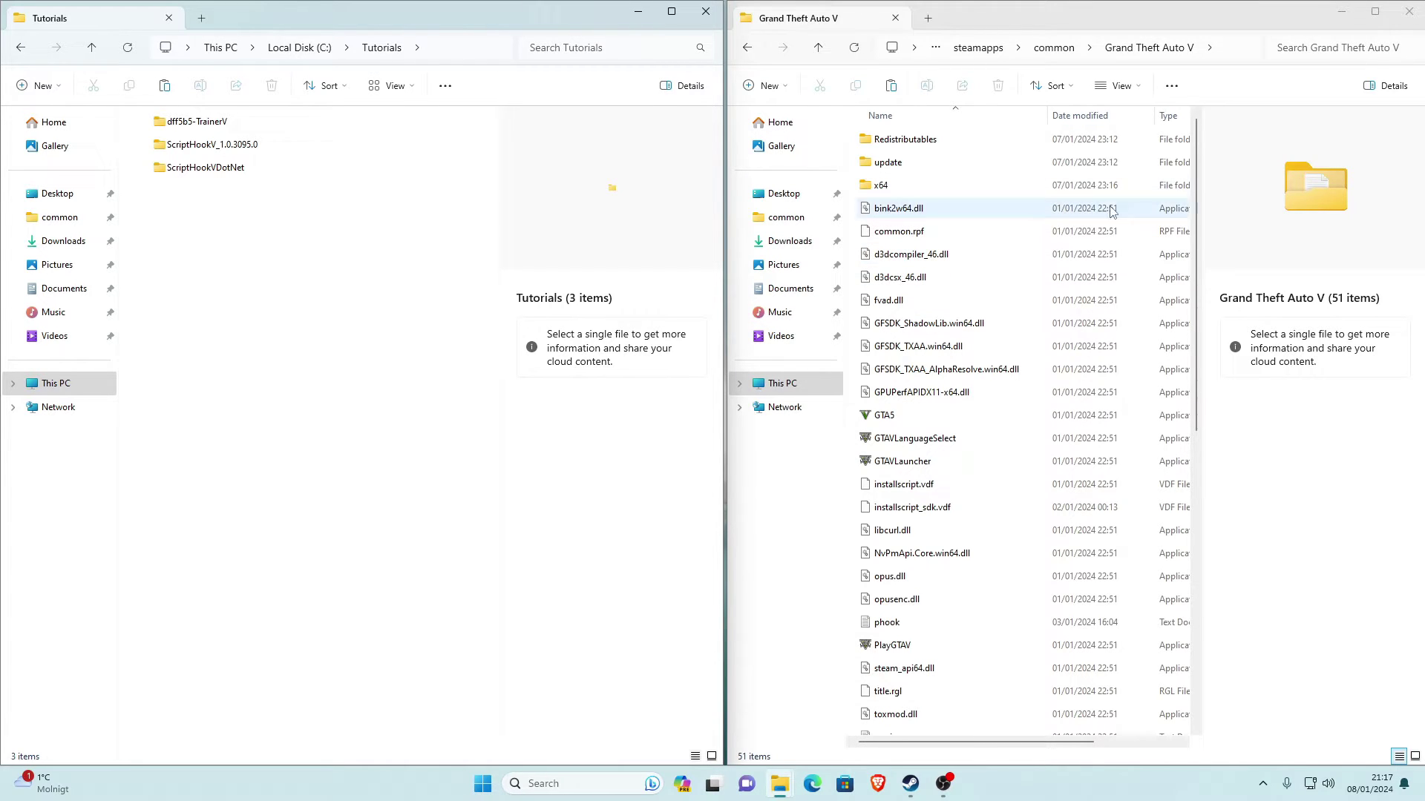
Open the bin folder inside ScriptHookV_1.0.3095.0 in the Tutorials window
click(1122, 31)
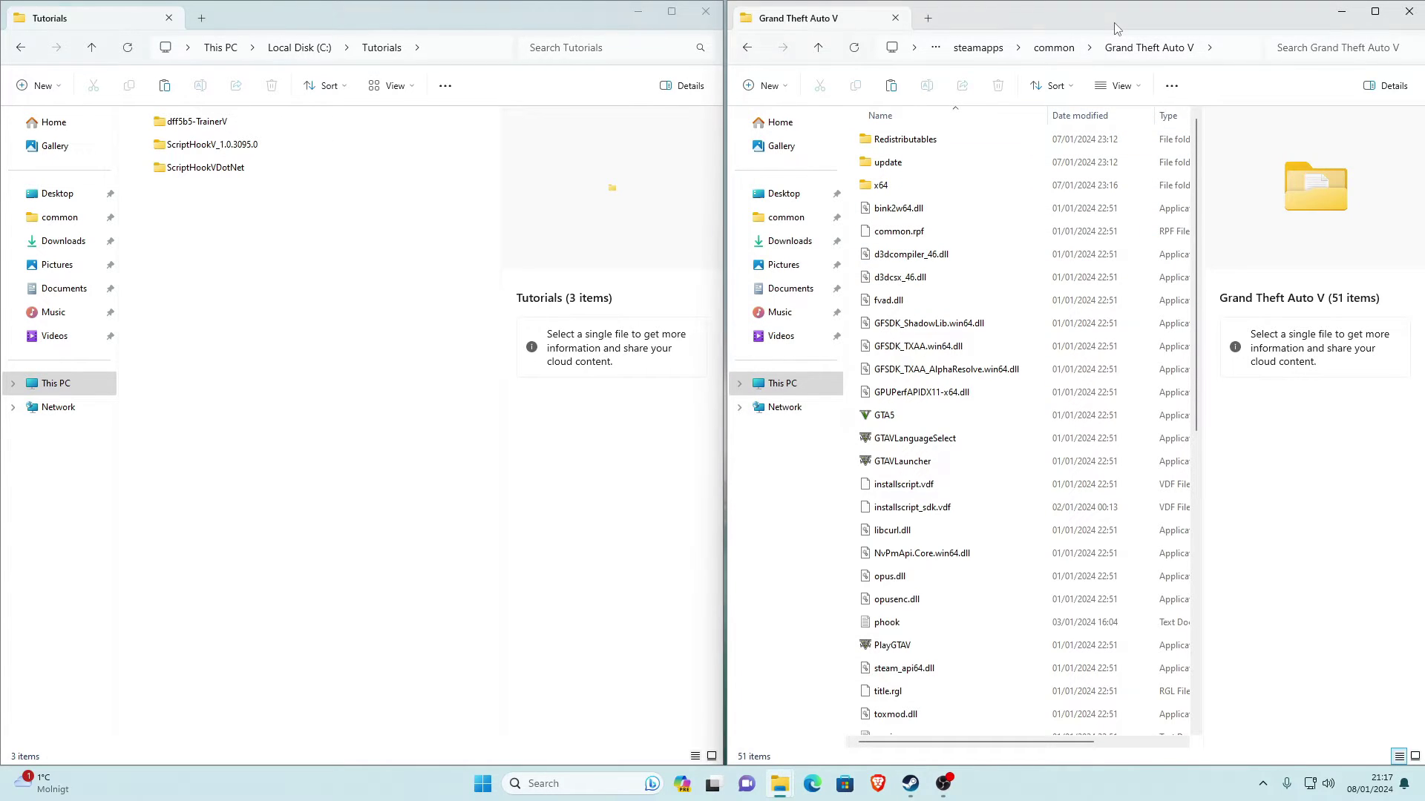
click(271, 190)
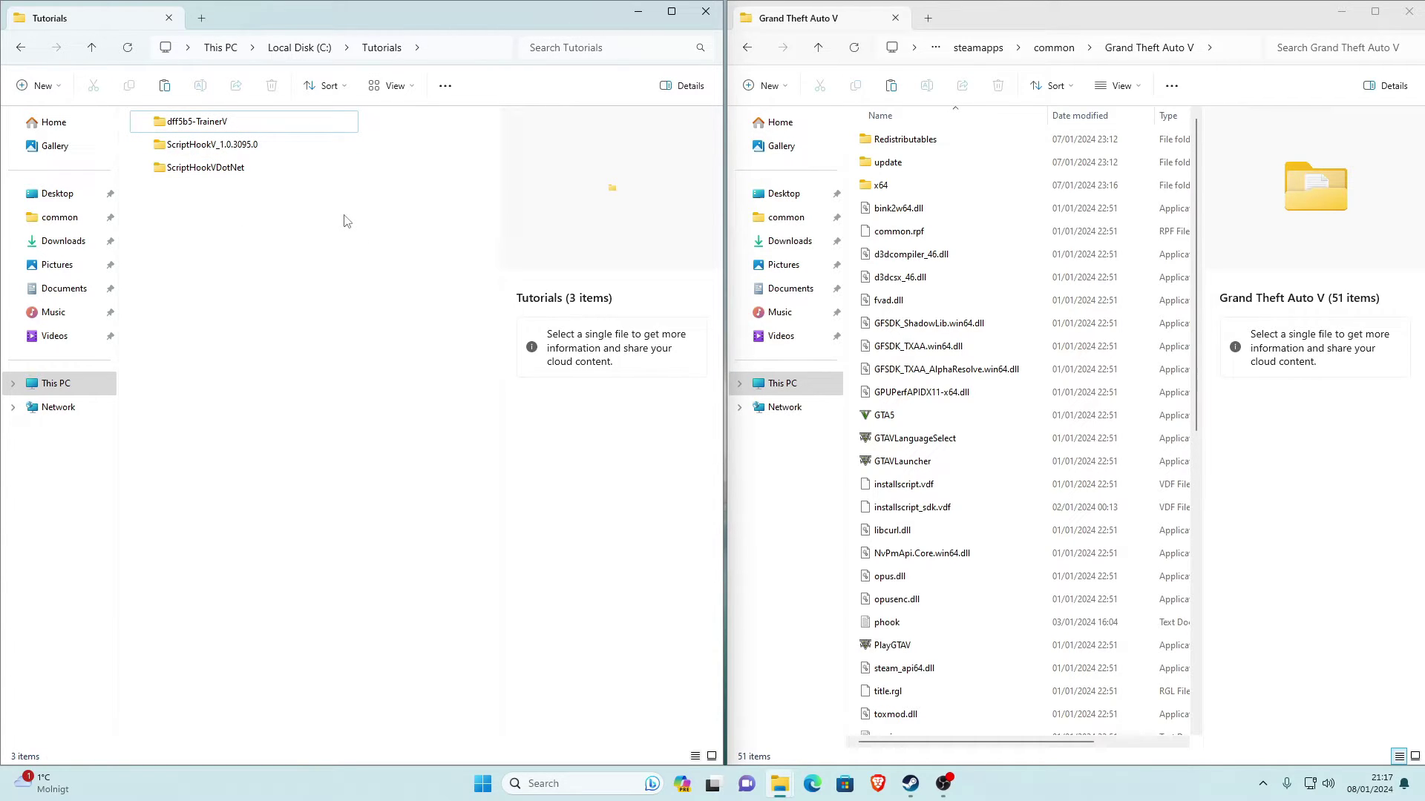
click(178, 154)
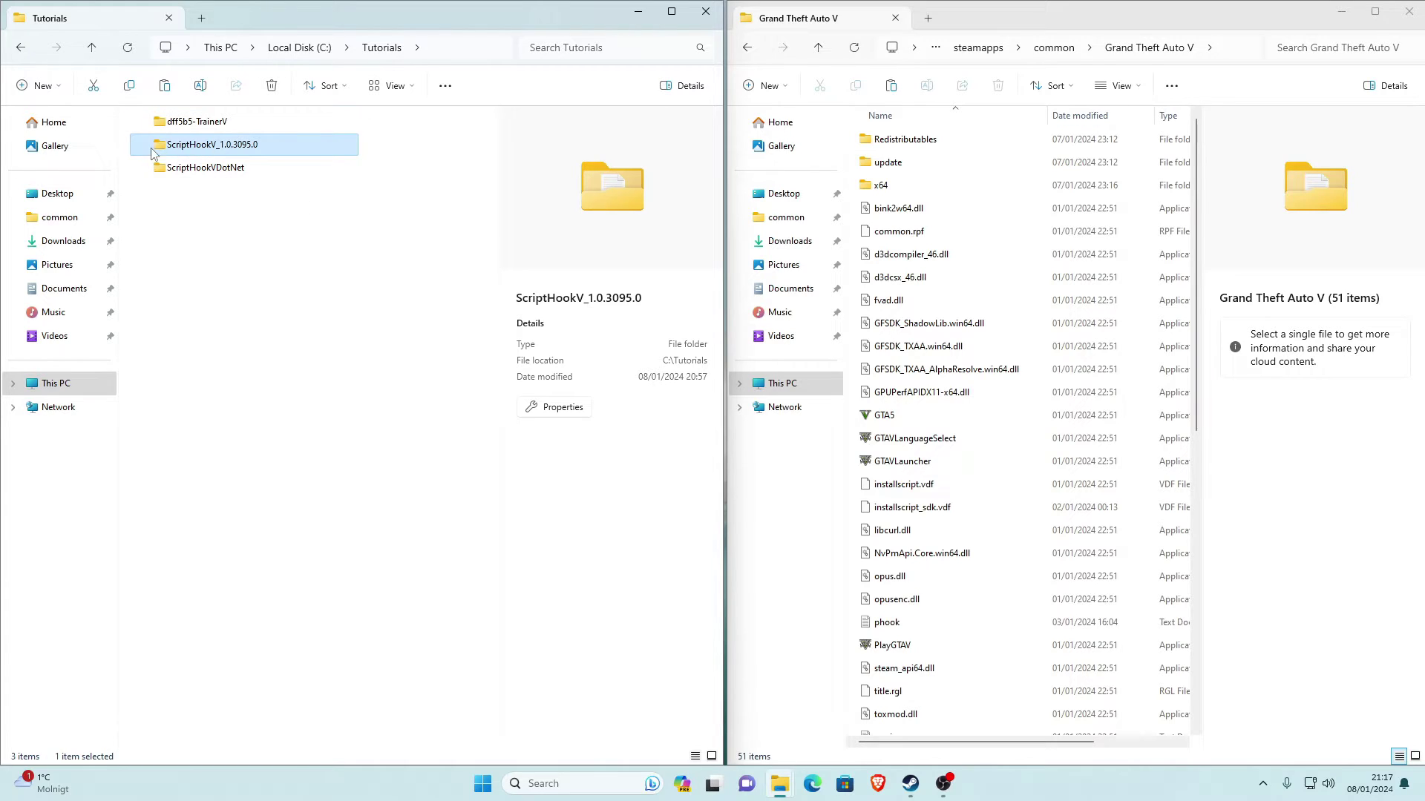
double_click(190, 153)
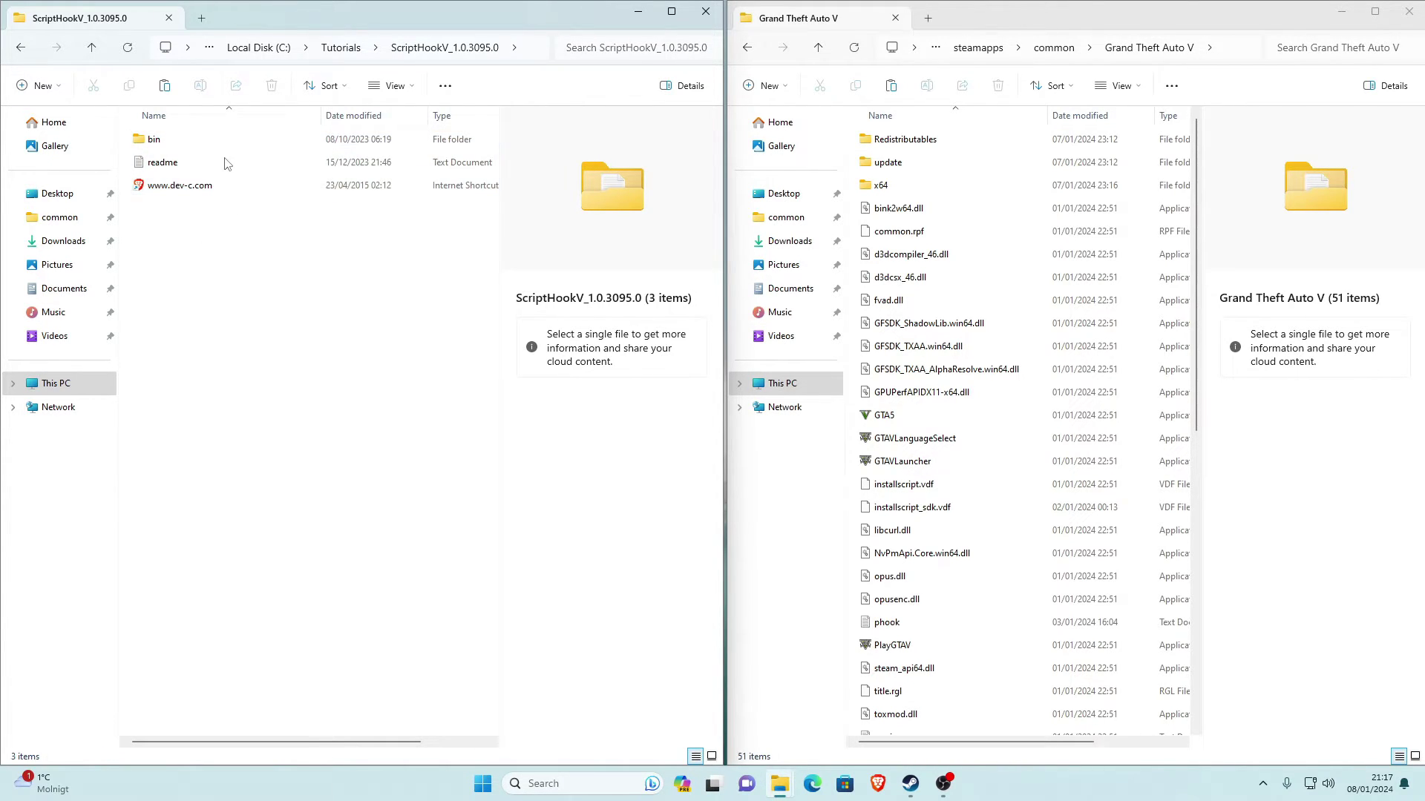
double_click(167, 144)
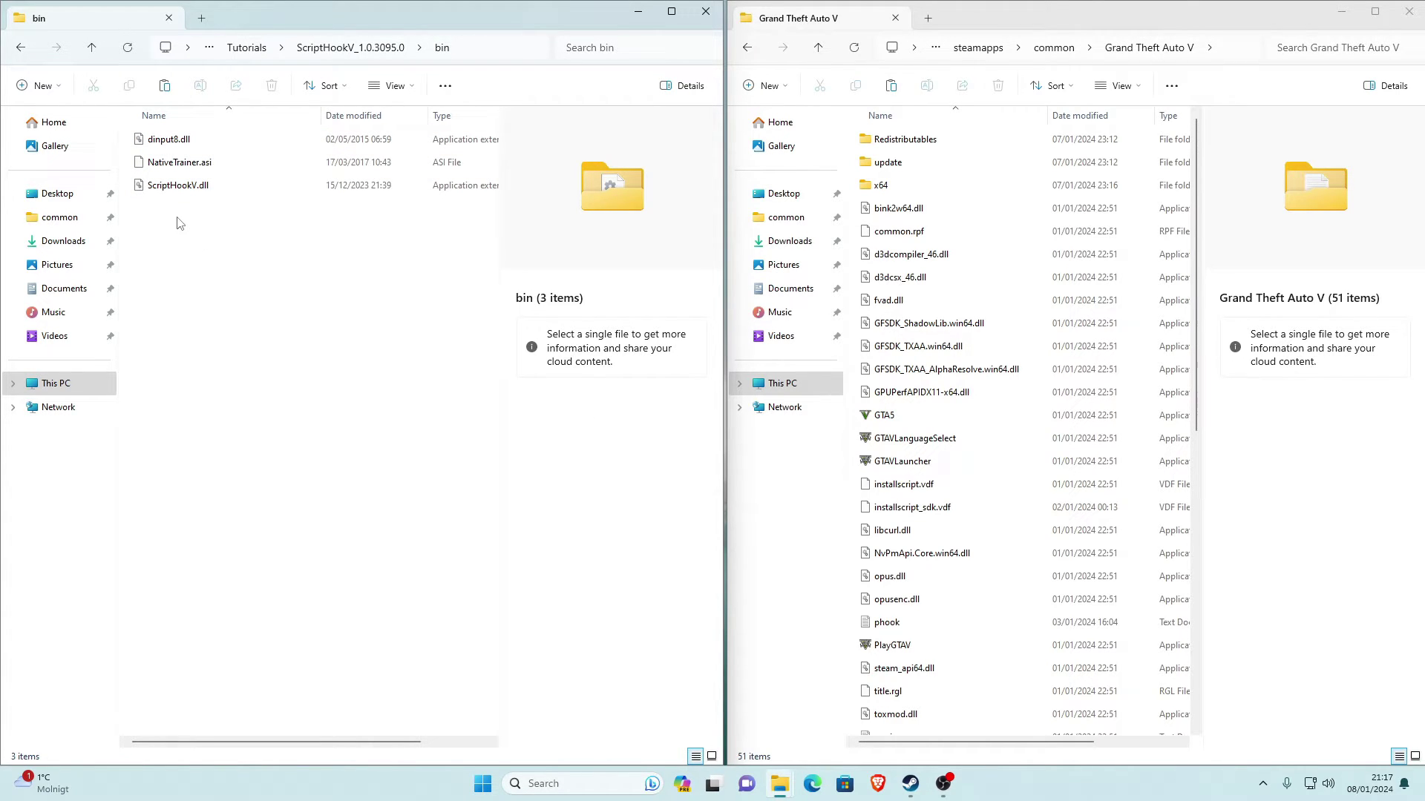
Move dinput8.dll and ScriptHookV.dll into the Grand Theft Auto V folder, excluding NativeTrainer.asi
drag(178, 222, 274, 140)
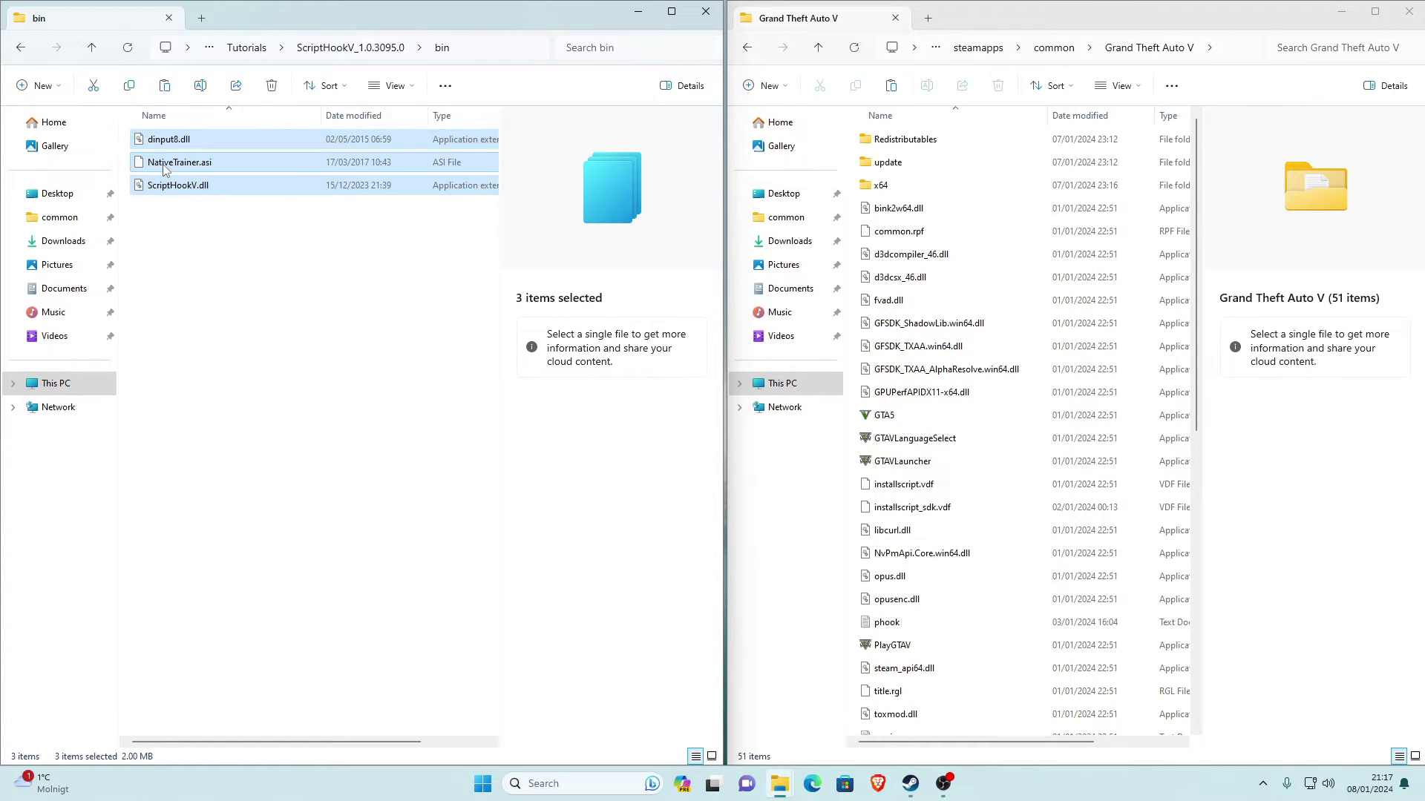
ctrl+click(191, 164)
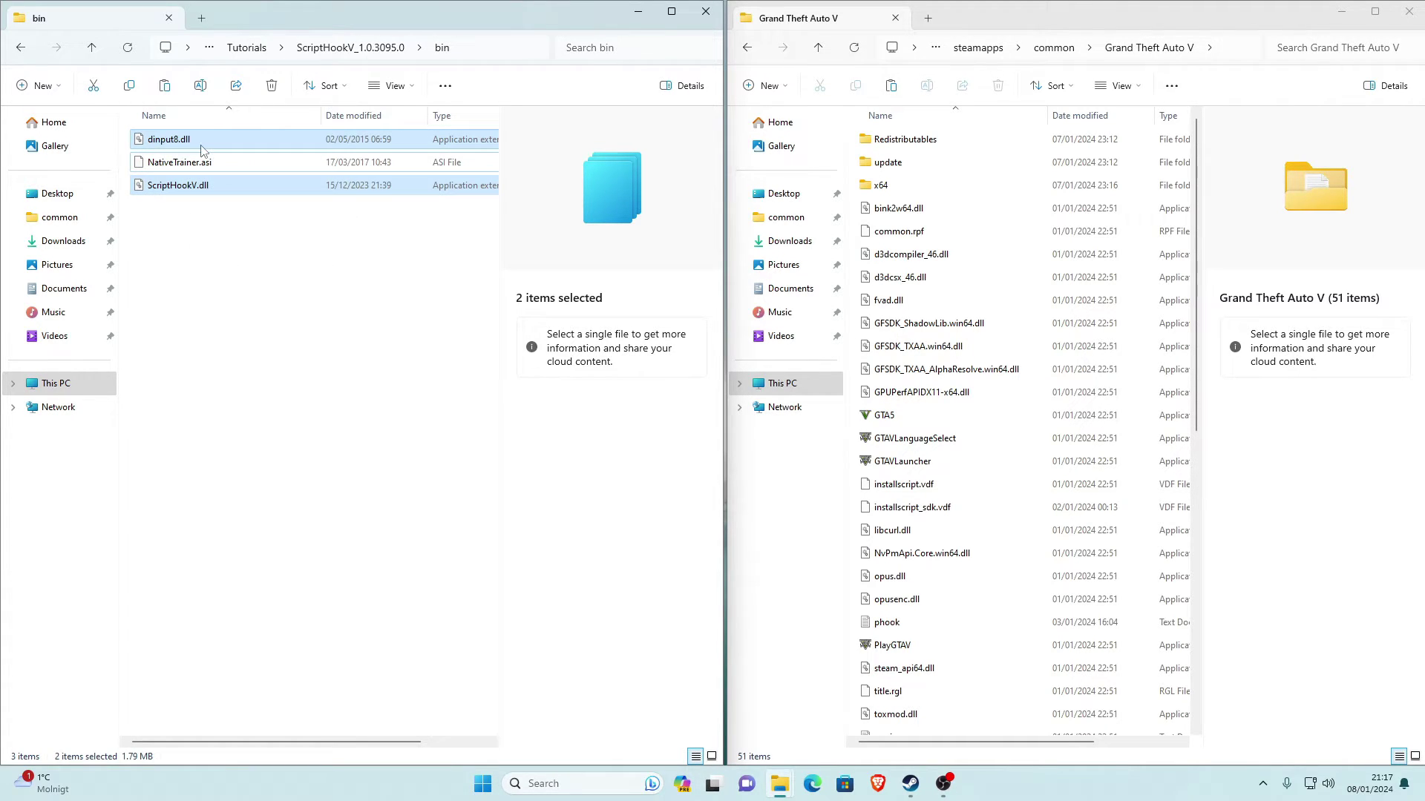
drag(190, 146, 981, 316)
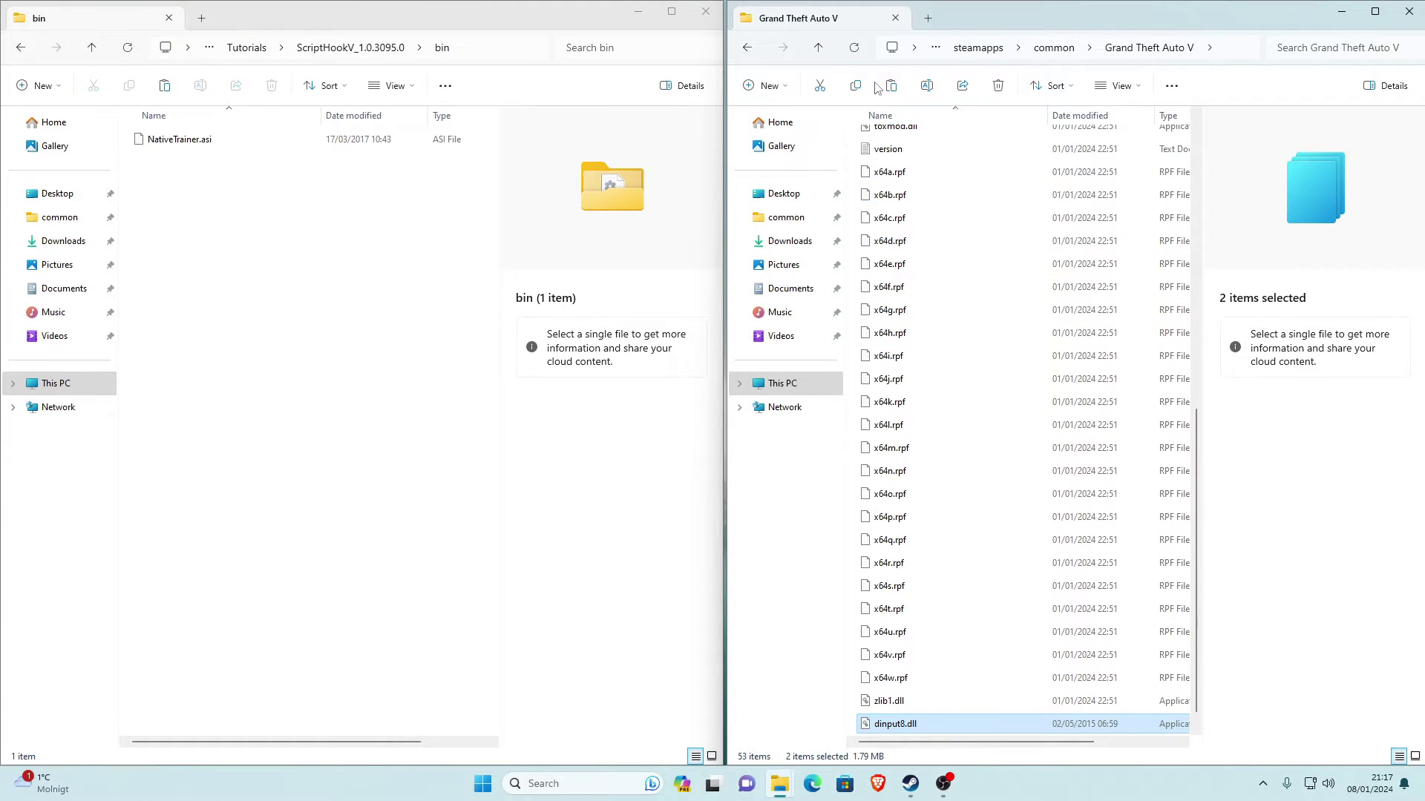
click(856, 49)
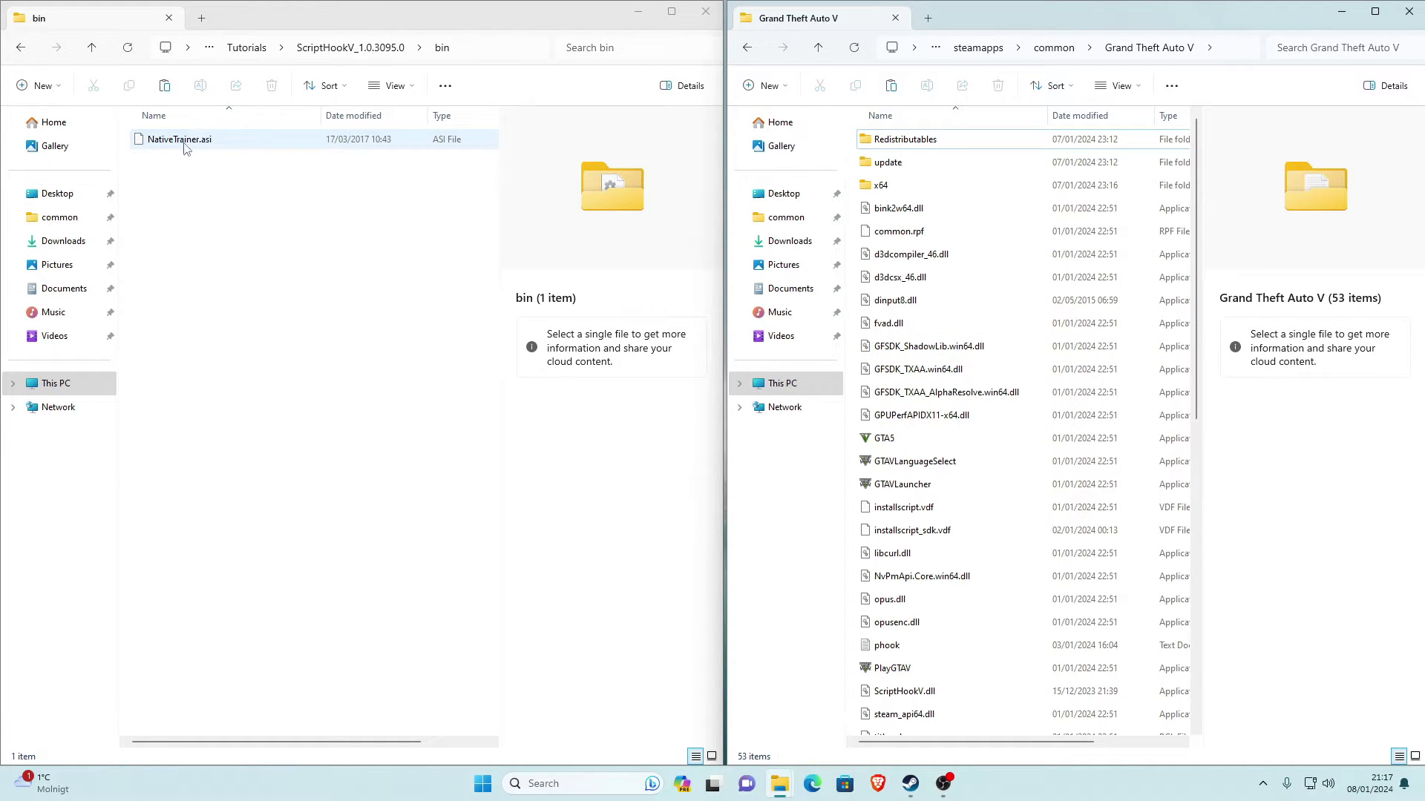
click(20, 47)
Return to Tutorials and delete the emptied ScriptHookV_1.0.3095.0 folder
click(21, 47)
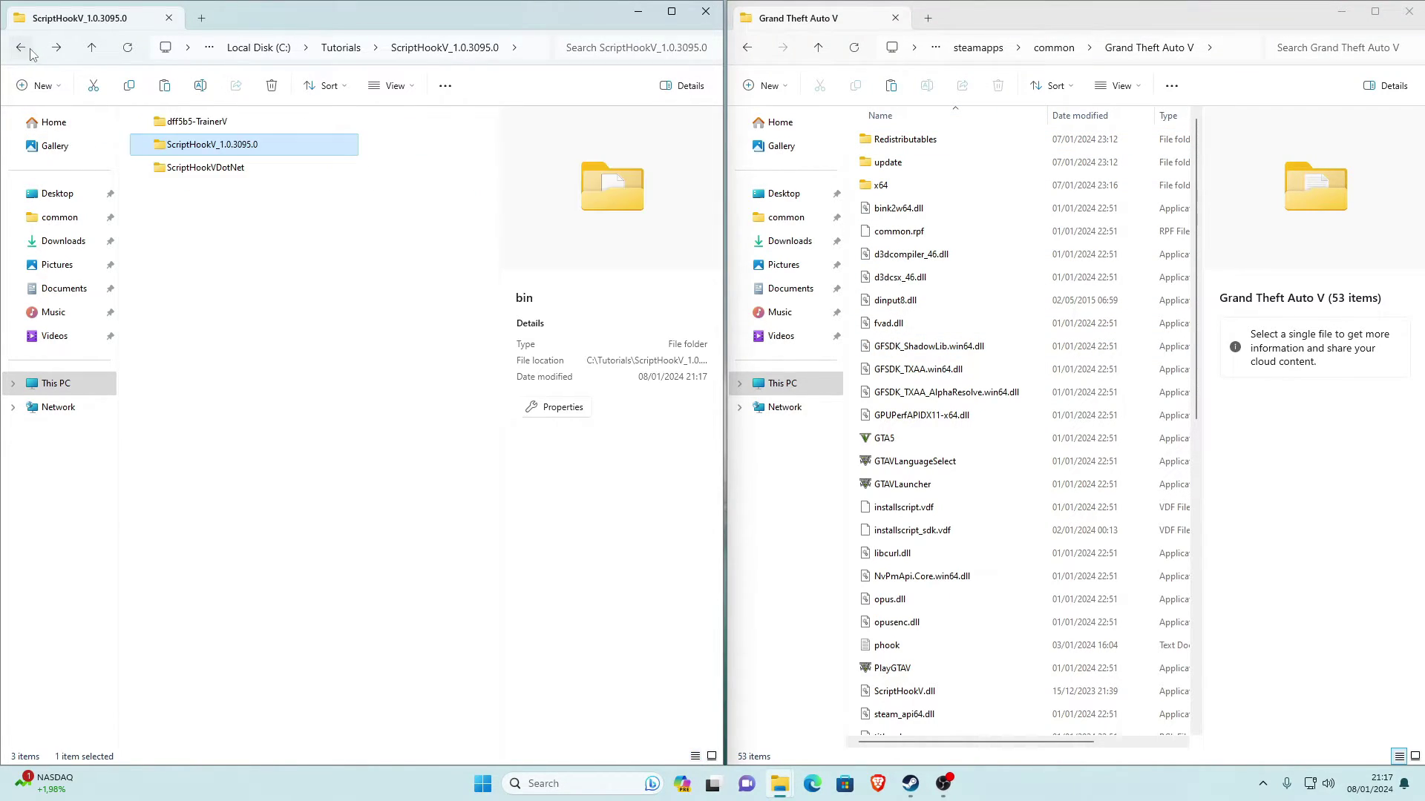
right_click(204, 148)
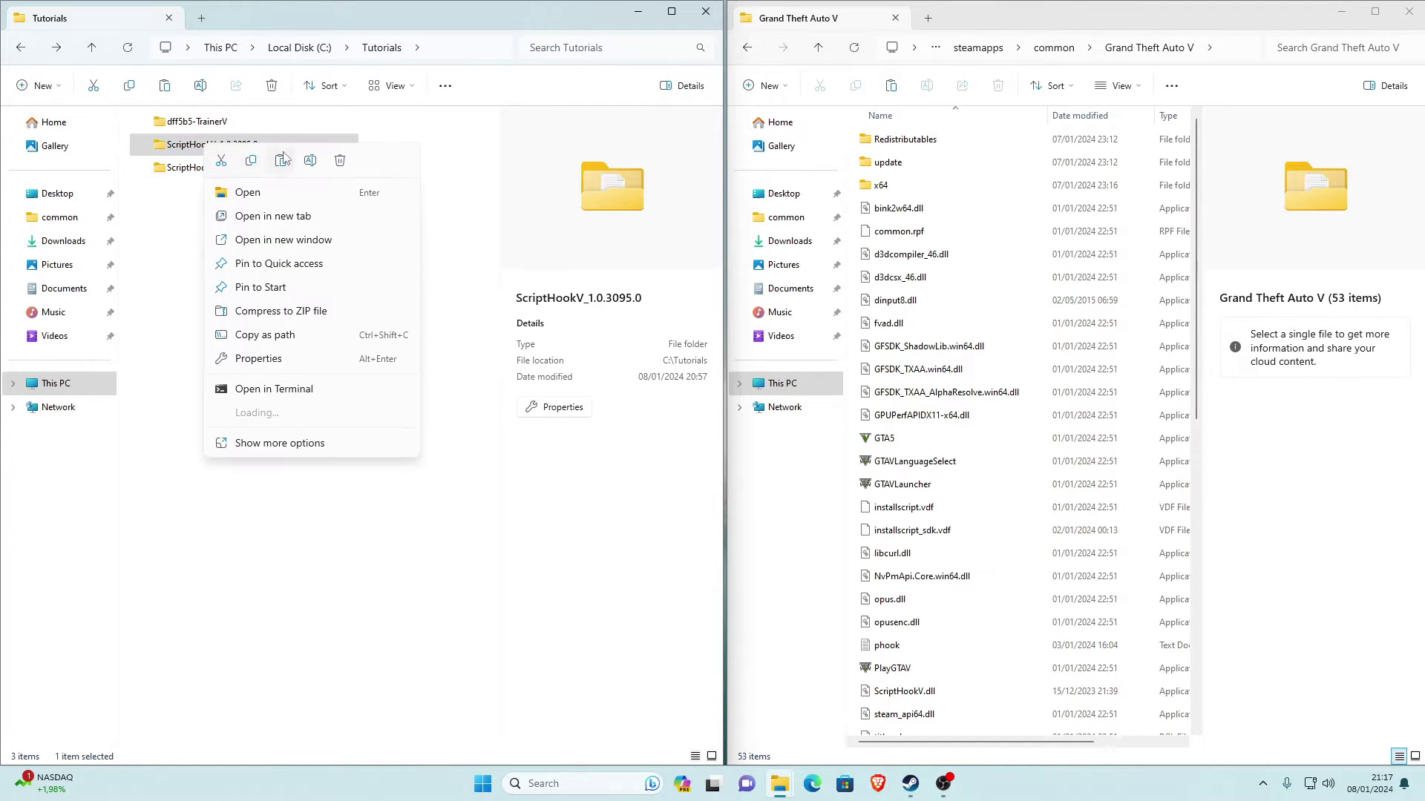
click(342, 160)
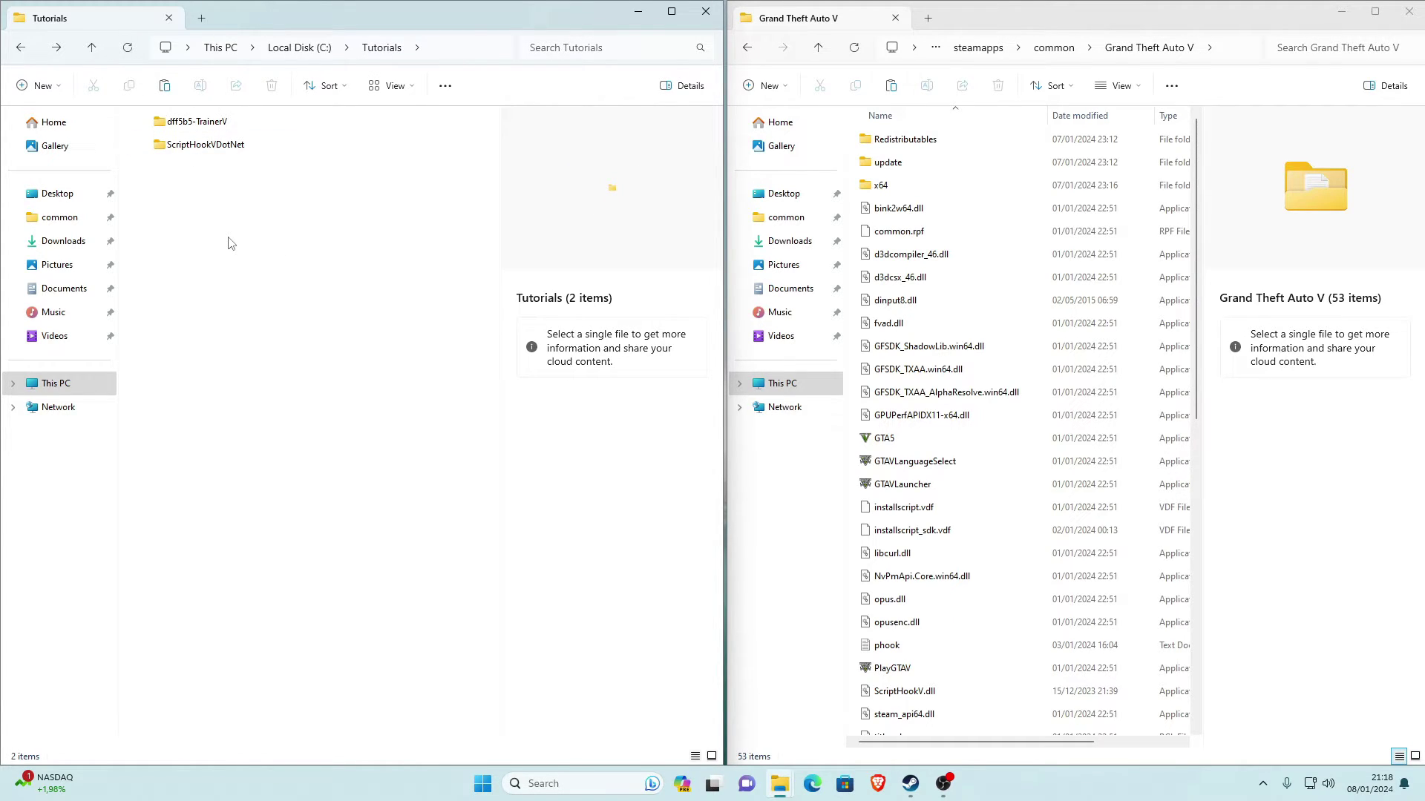
Move the six ScriptHookVDotNet files into the game folder, leaving LICENSE and README behind
double_click(231, 148)
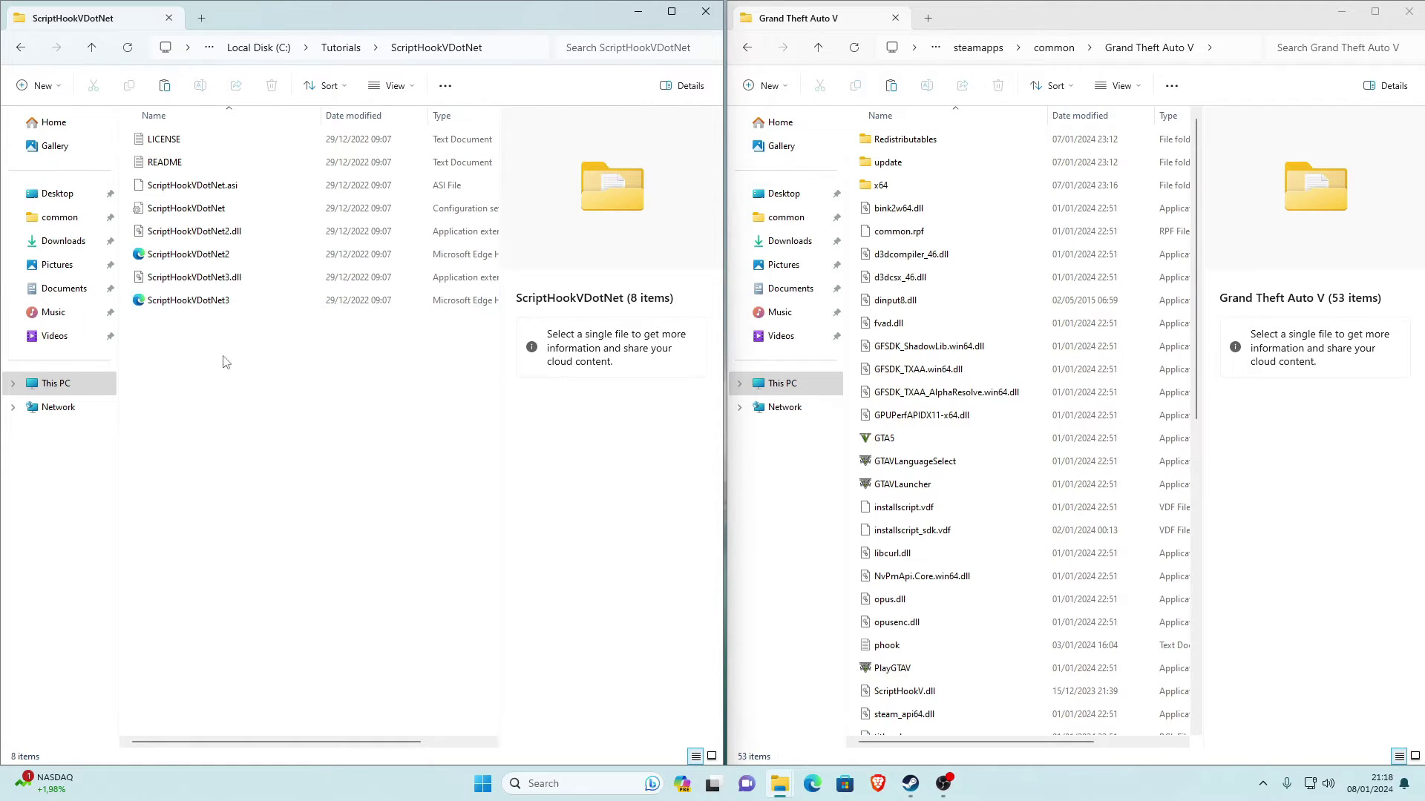
drag(210, 354, 289, 171)
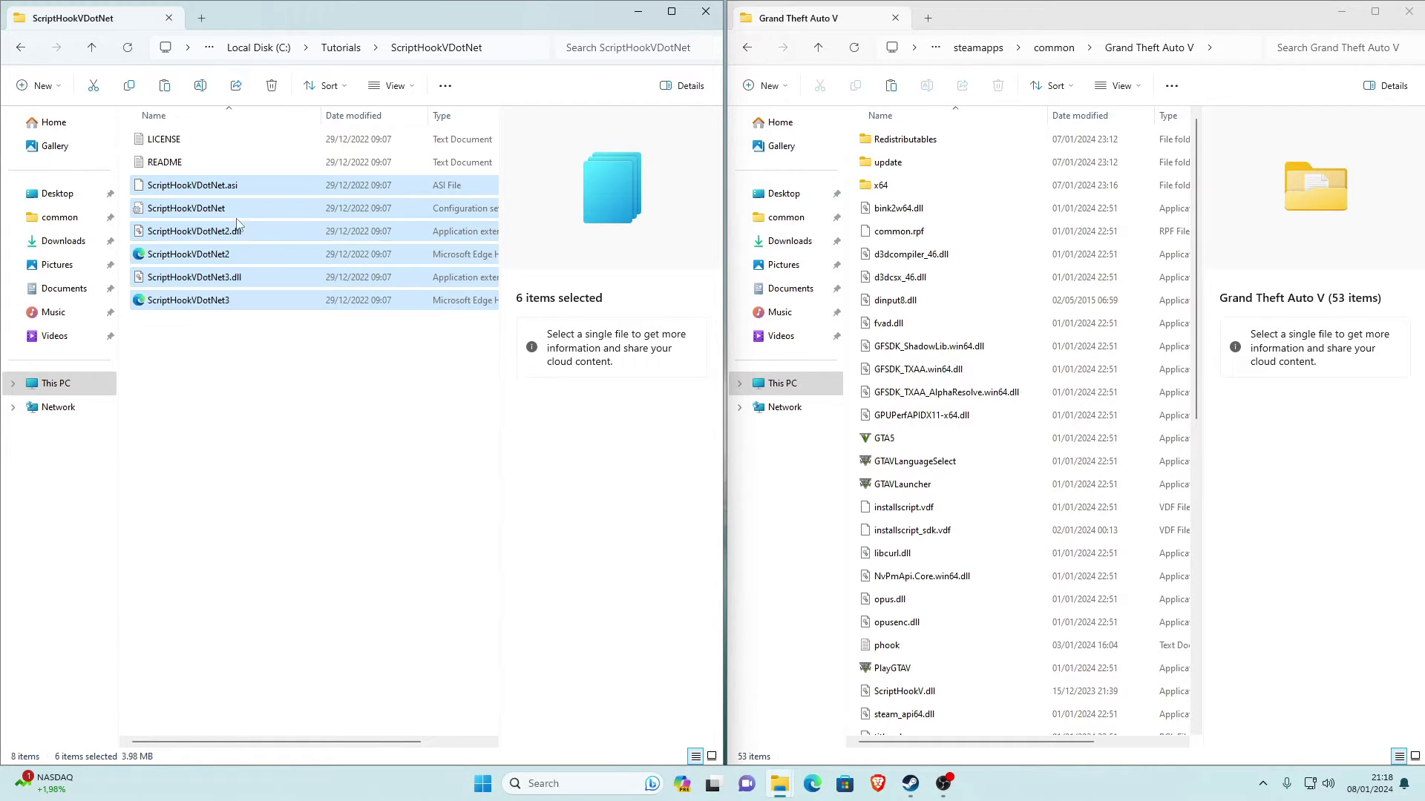
drag(237, 223, 965, 319)
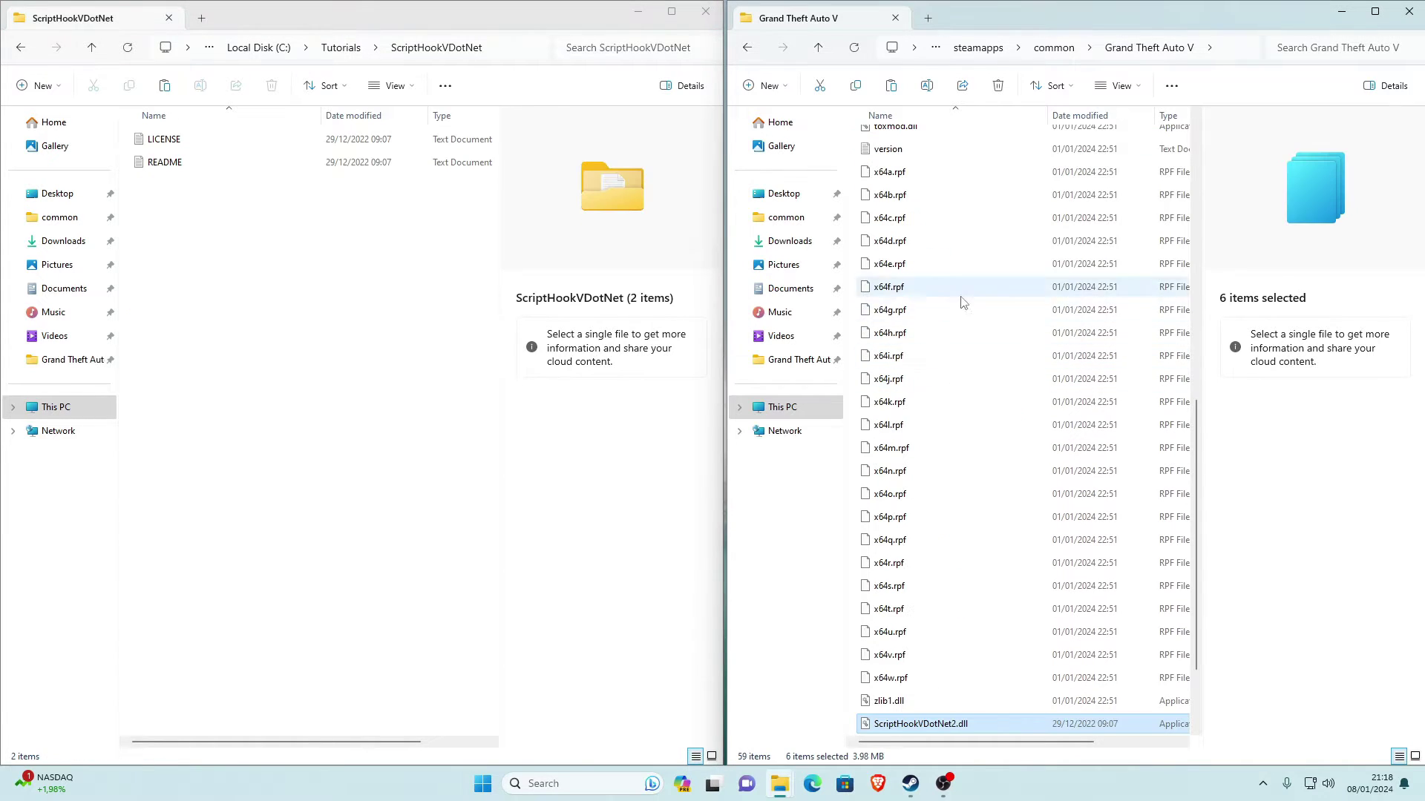
click(856, 49)
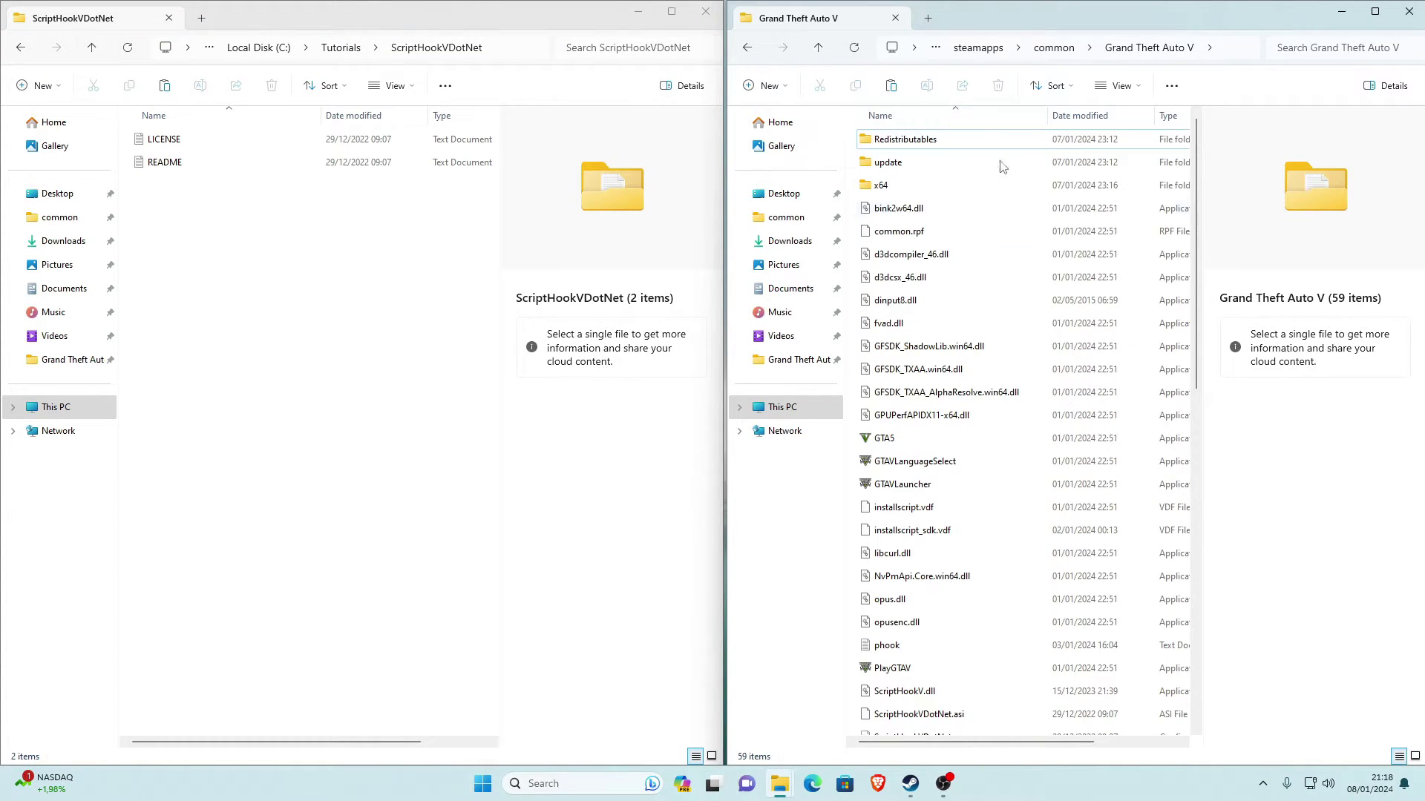
click(20, 49)
Delete the emptied ScriptHookVDotNet folder and move TrainerV.asi and trainerv into the game folder
right_click(191, 147)
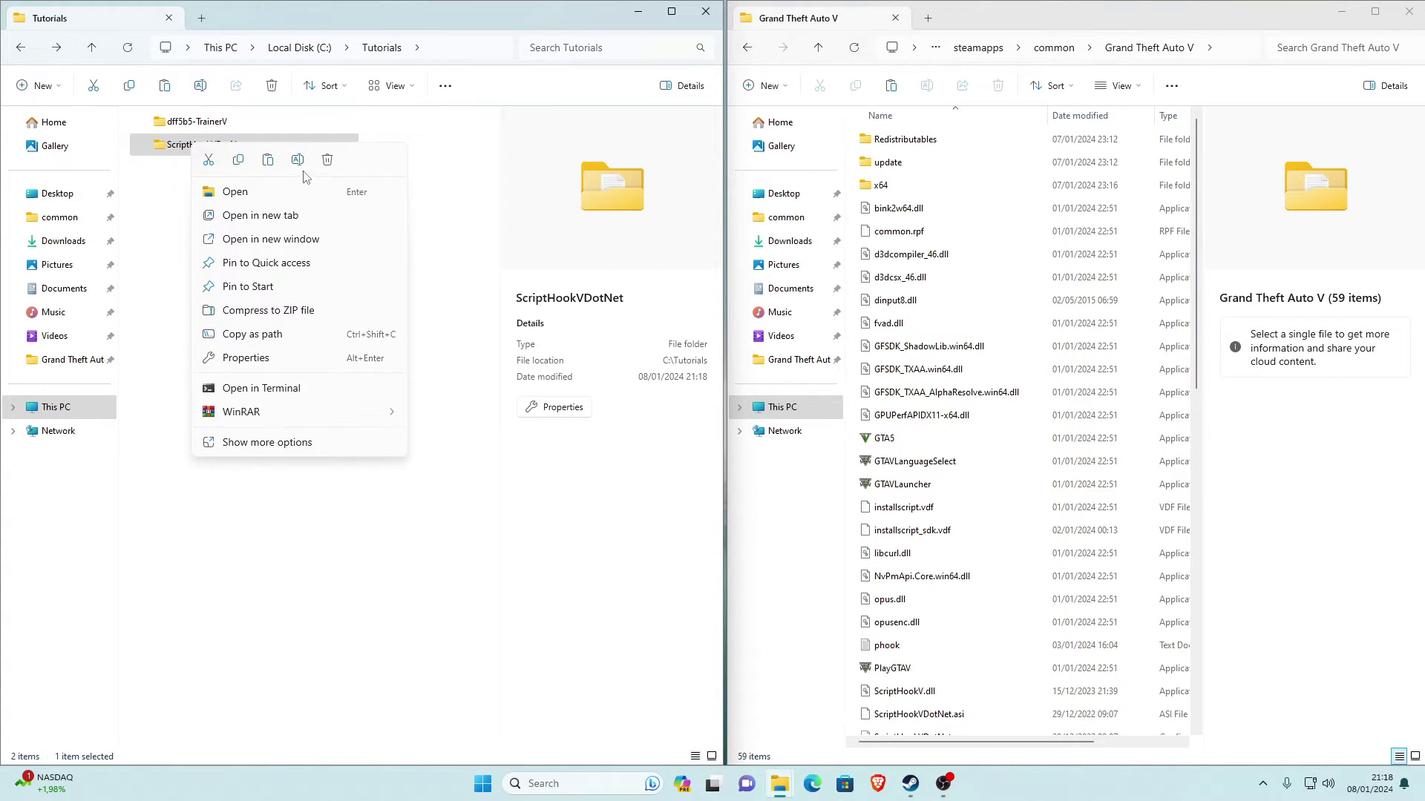
click(329, 158)
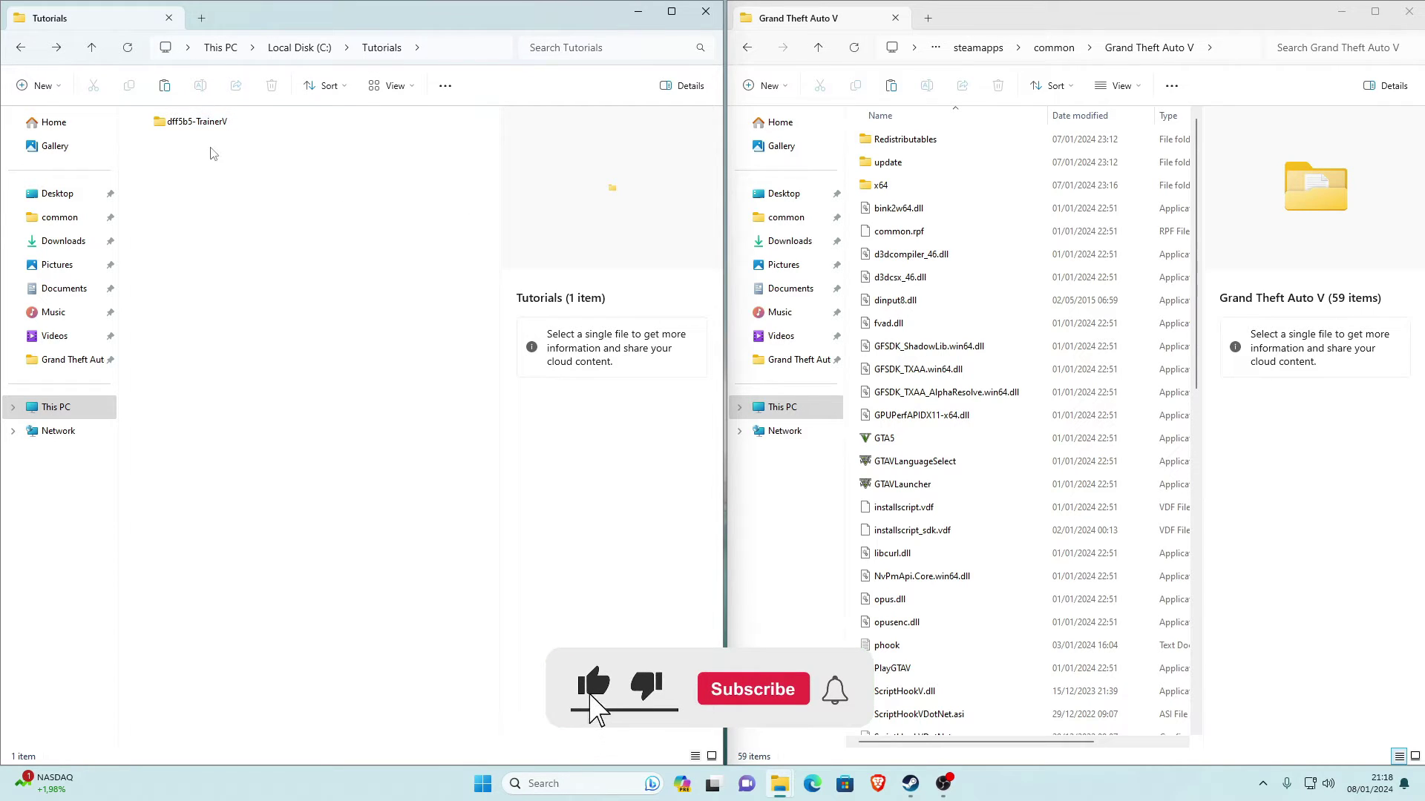
double_click(169, 134)
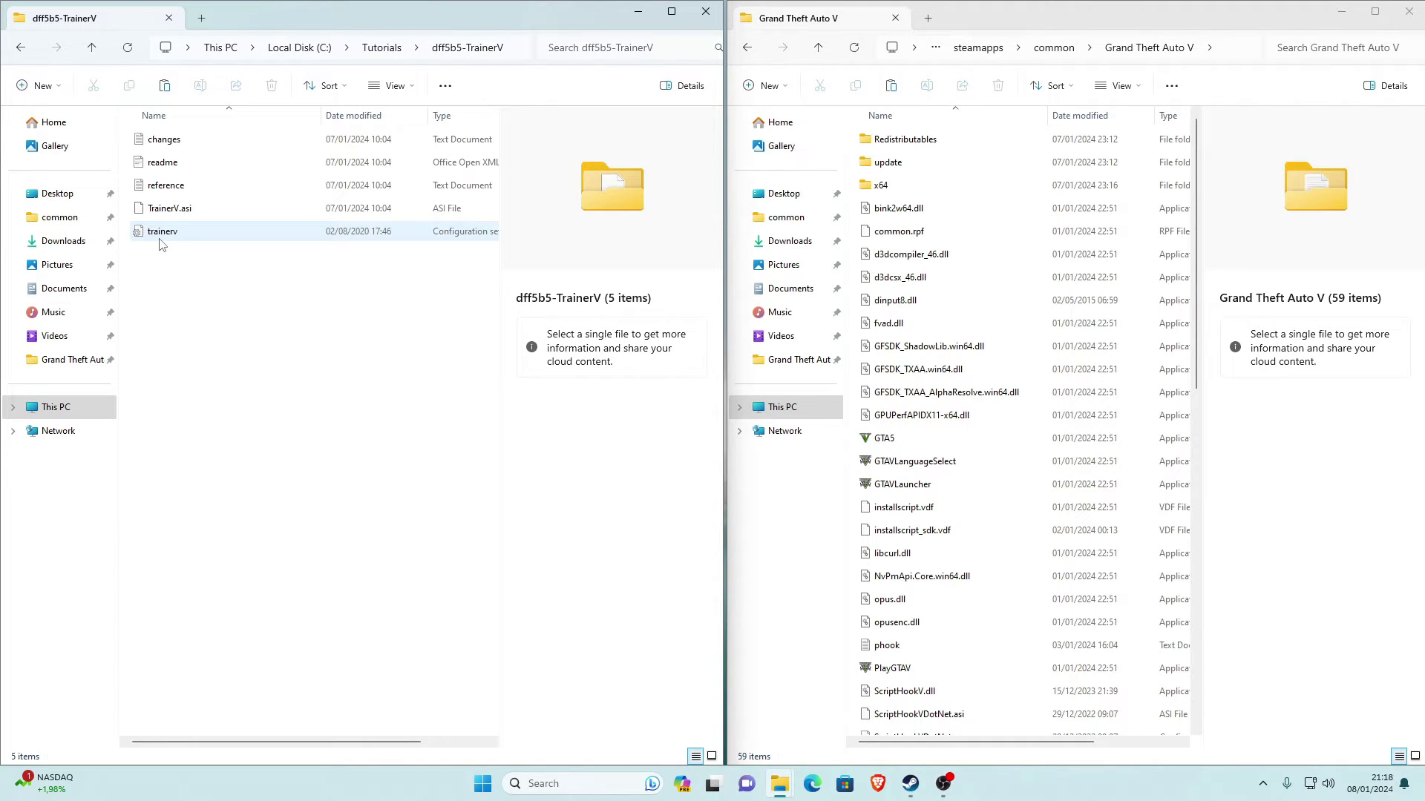
click(268, 236)
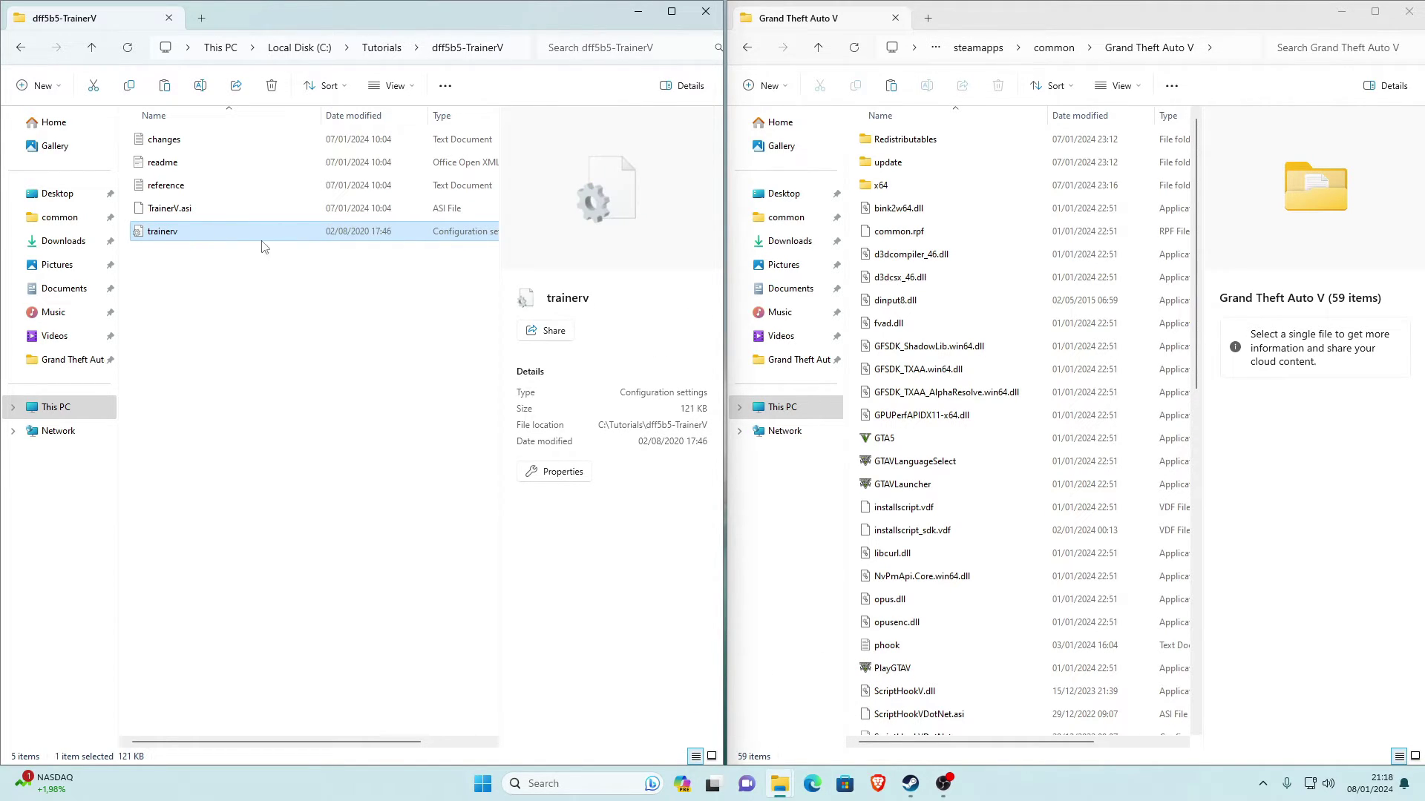
ctrl+click(168, 212)
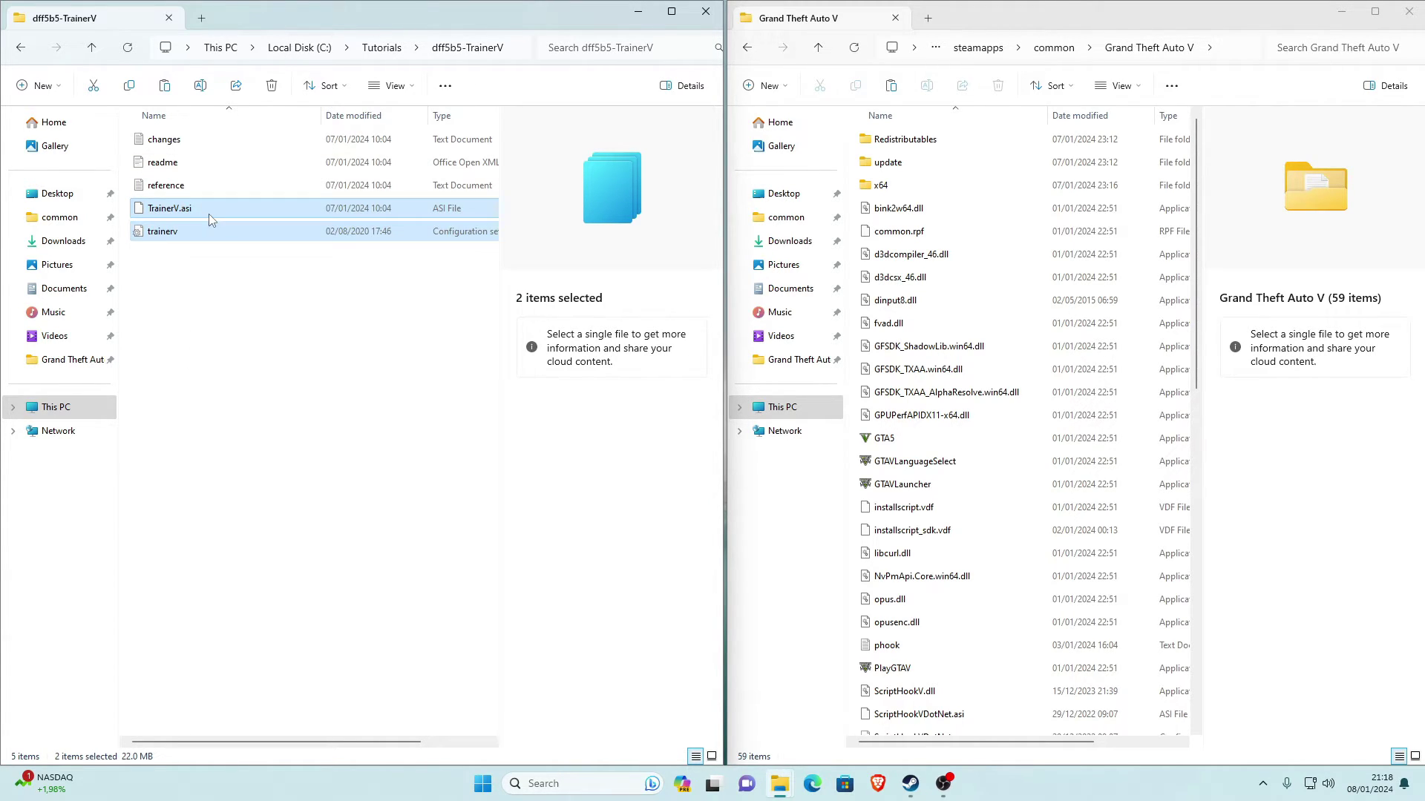
drag(187, 236, 980, 281)
Refresh the game folder, delete dff5b5-TrainerV, and close the Tutorials window
click(857, 46)
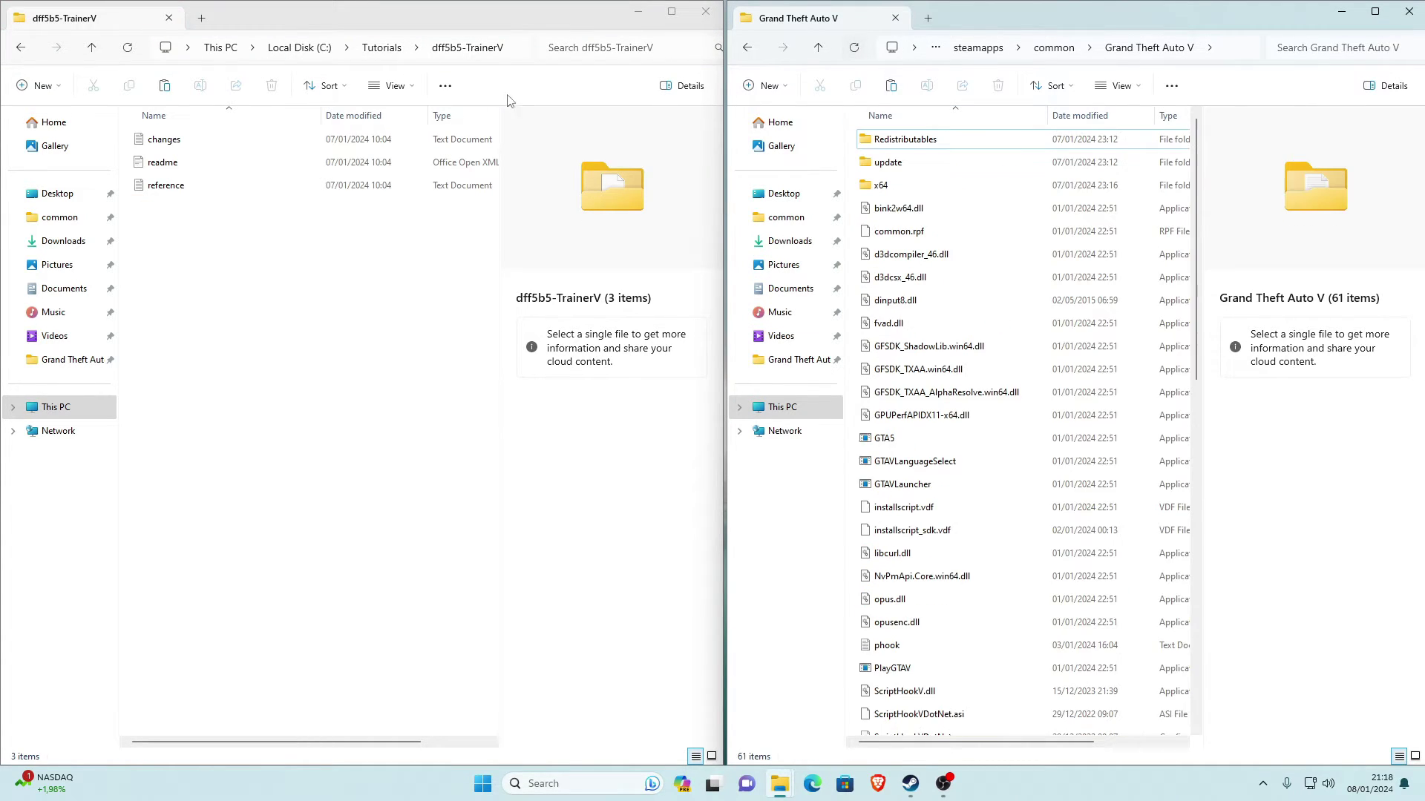
click(20, 47)
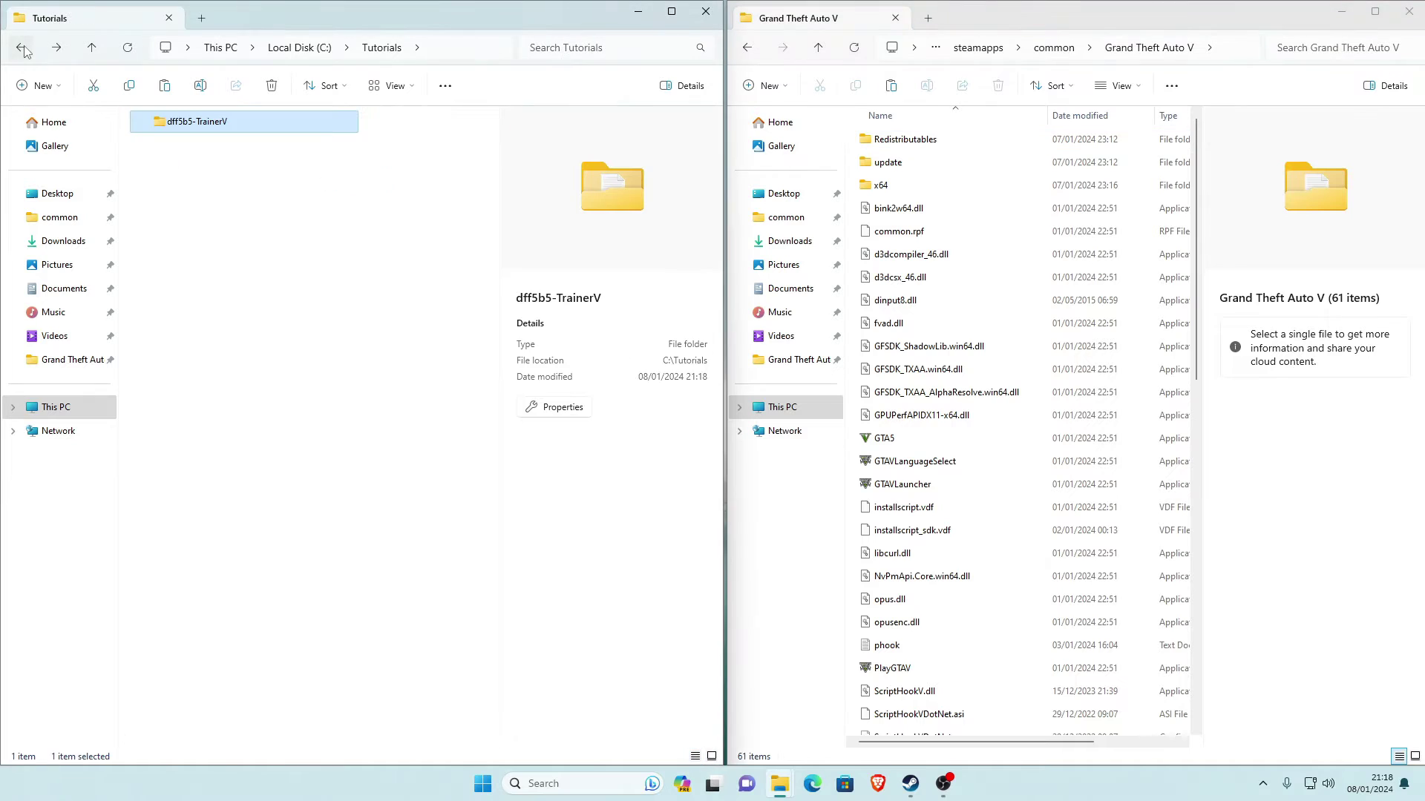
right_click(182, 117)
click(324, 138)
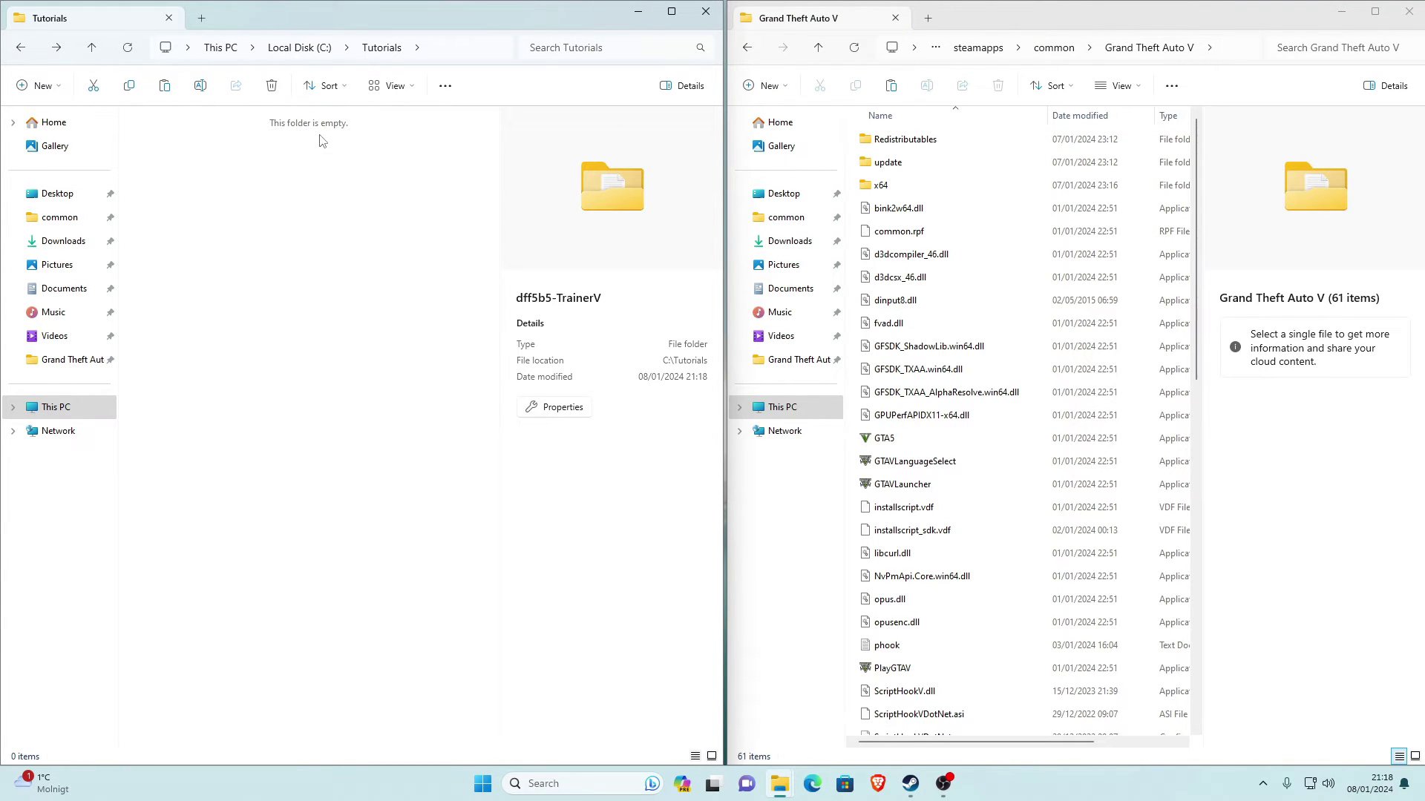
click(705, 13)
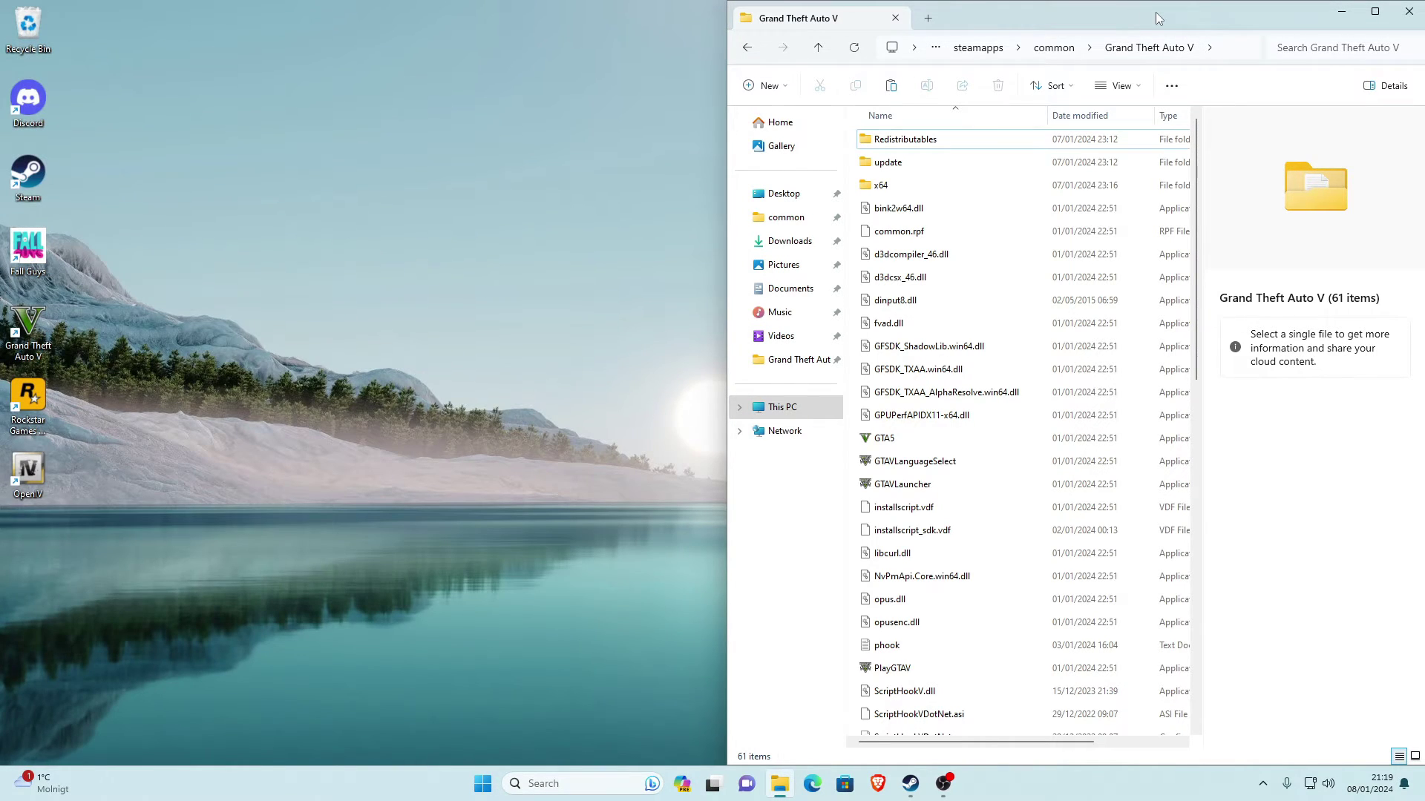
Unsnap the Grand Theft Auto V folder window and close it with Alt+F4
drag(1155, 12, 804, 31)
key(alt+F4)
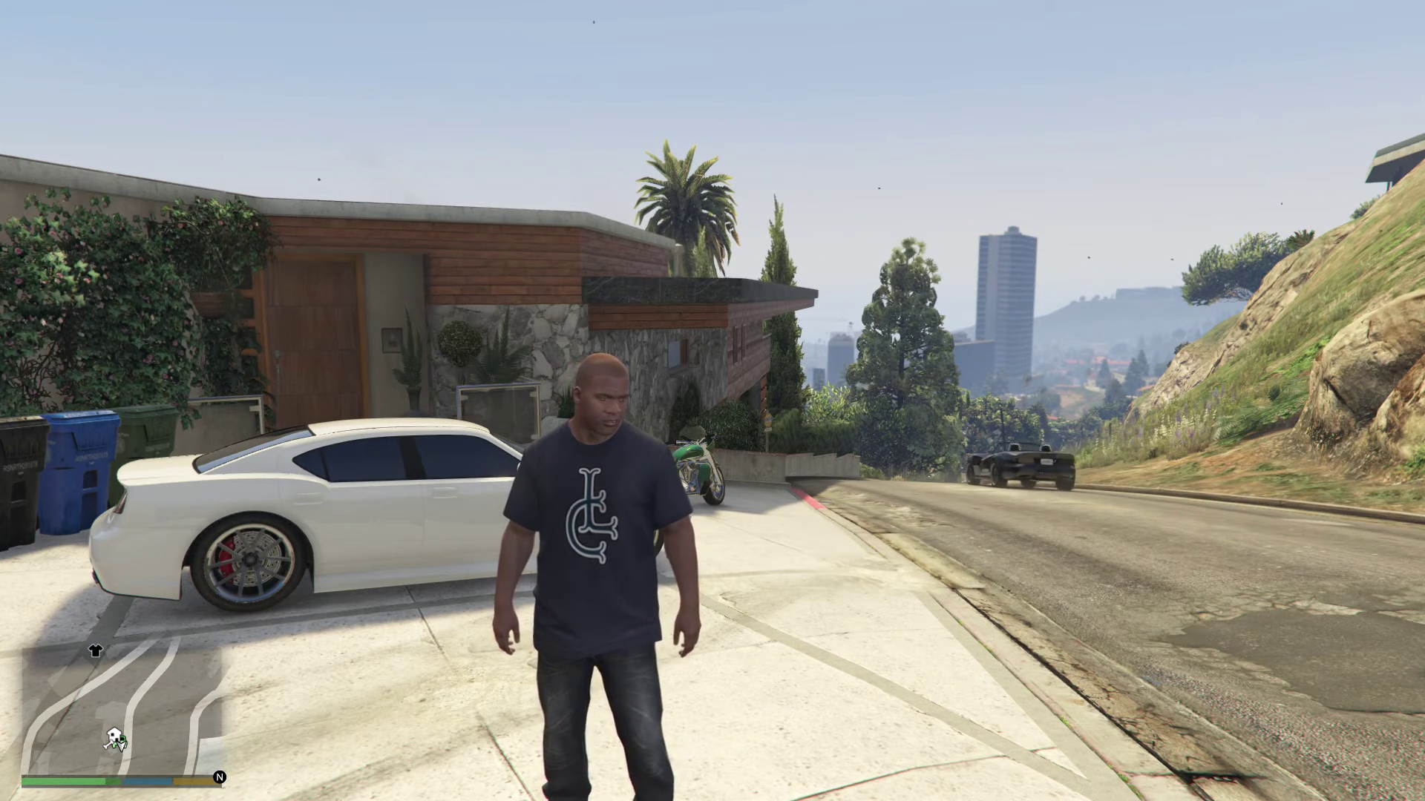
Bring up the Simple Trainer Main Menu with F4, showing Options, Vehicle Options, Teleporting, Weapons and Weather
key(F4)
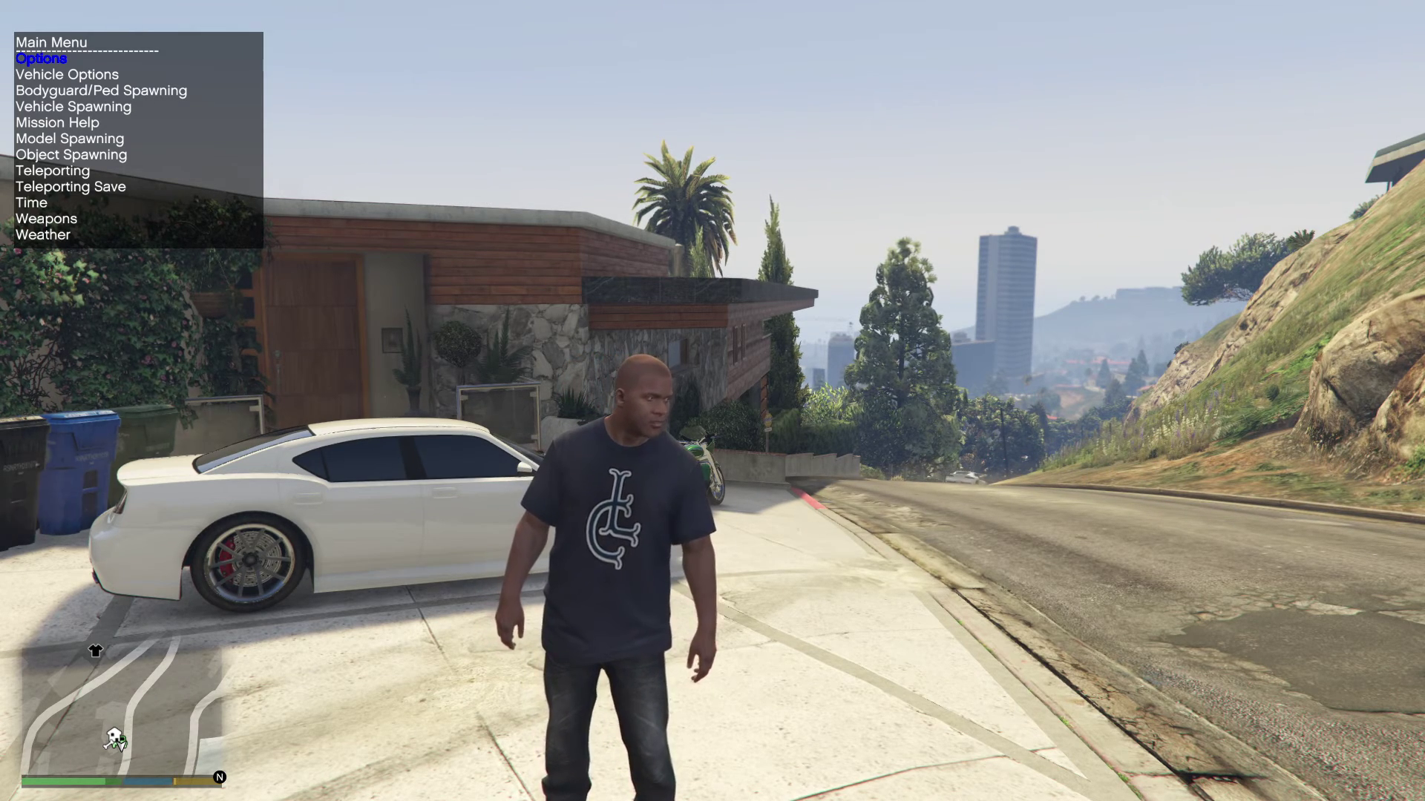
Glance at Vehicle Spawning, then open the Options submenu and return to the Main Menu
key(Down)
key(Down)
key(Down)
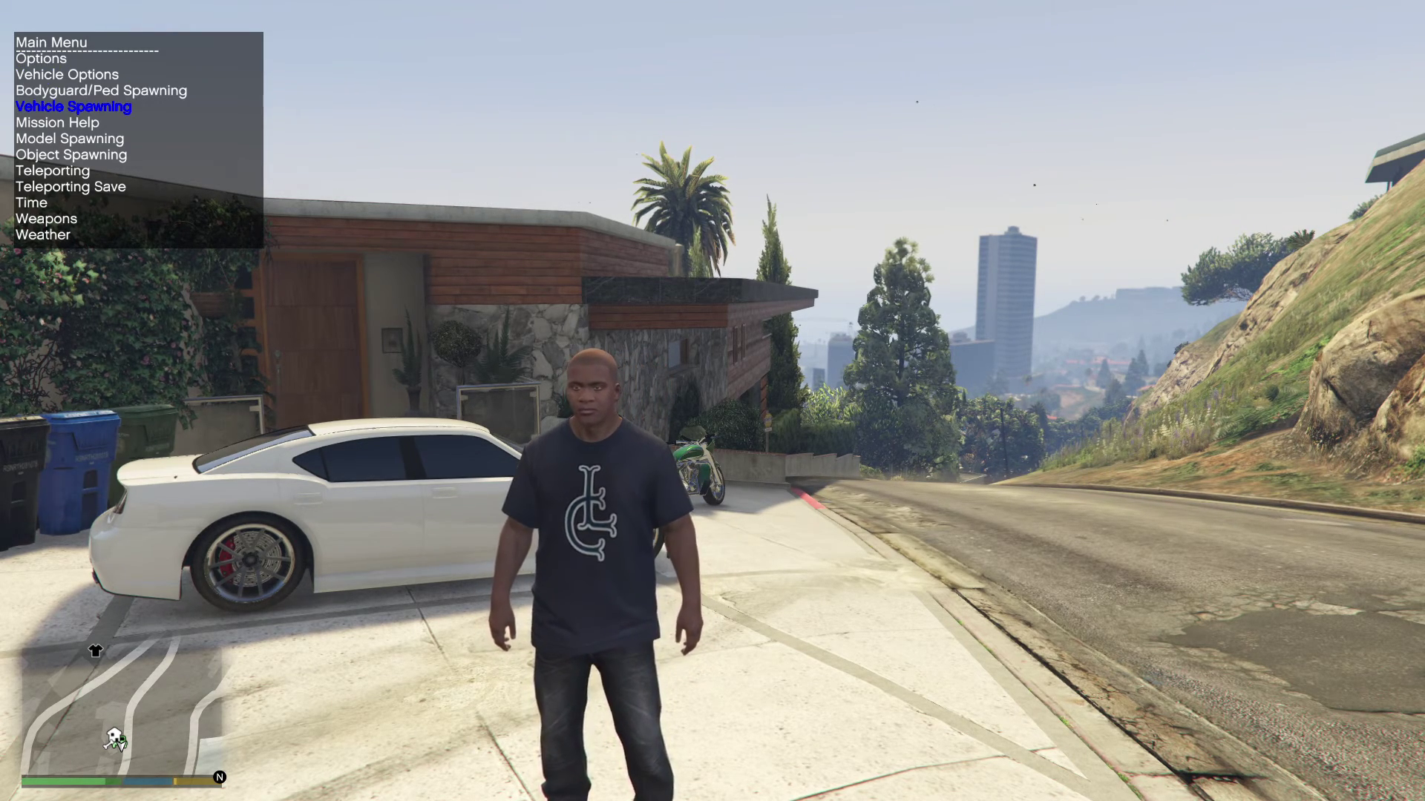
key(Up)
key(Up)
key(Up)
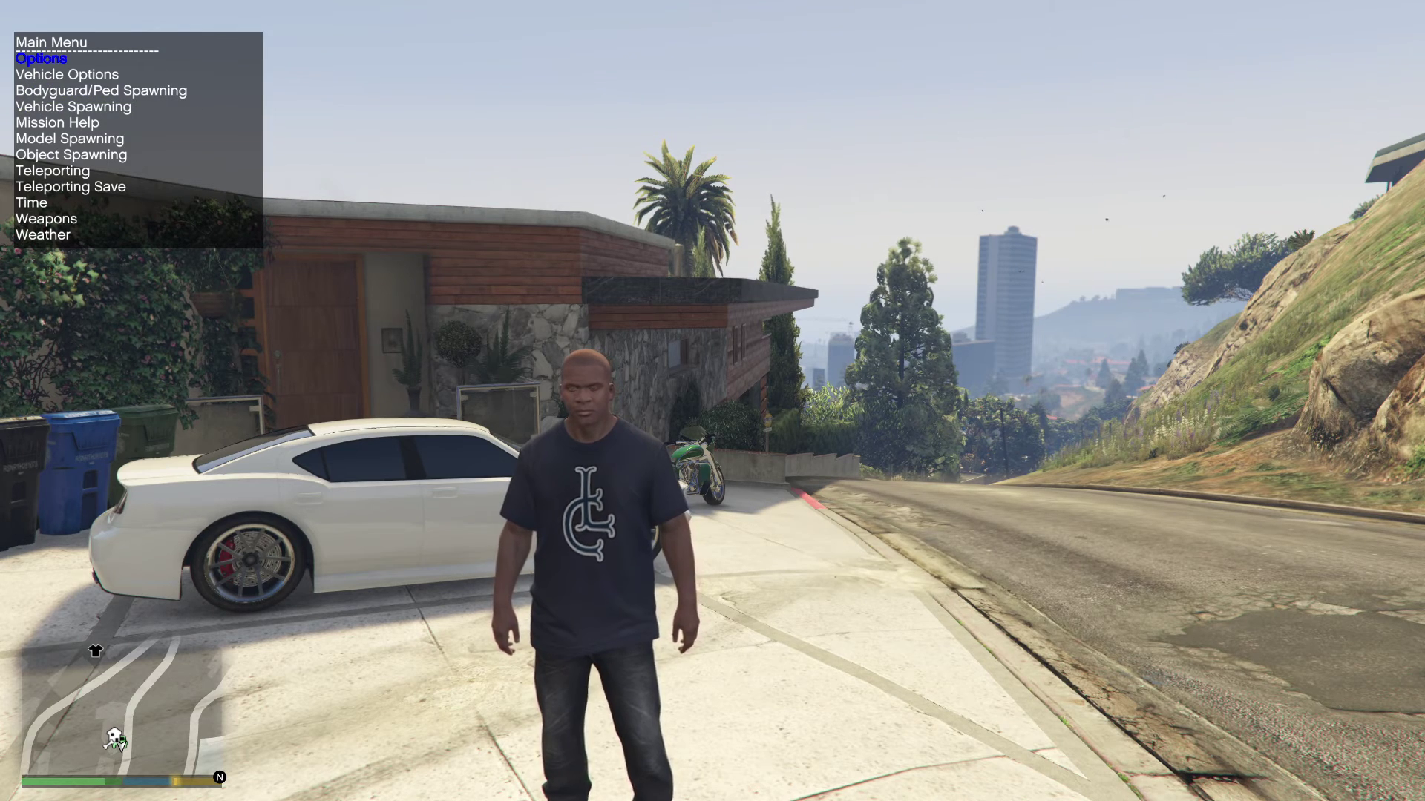
key(Return)
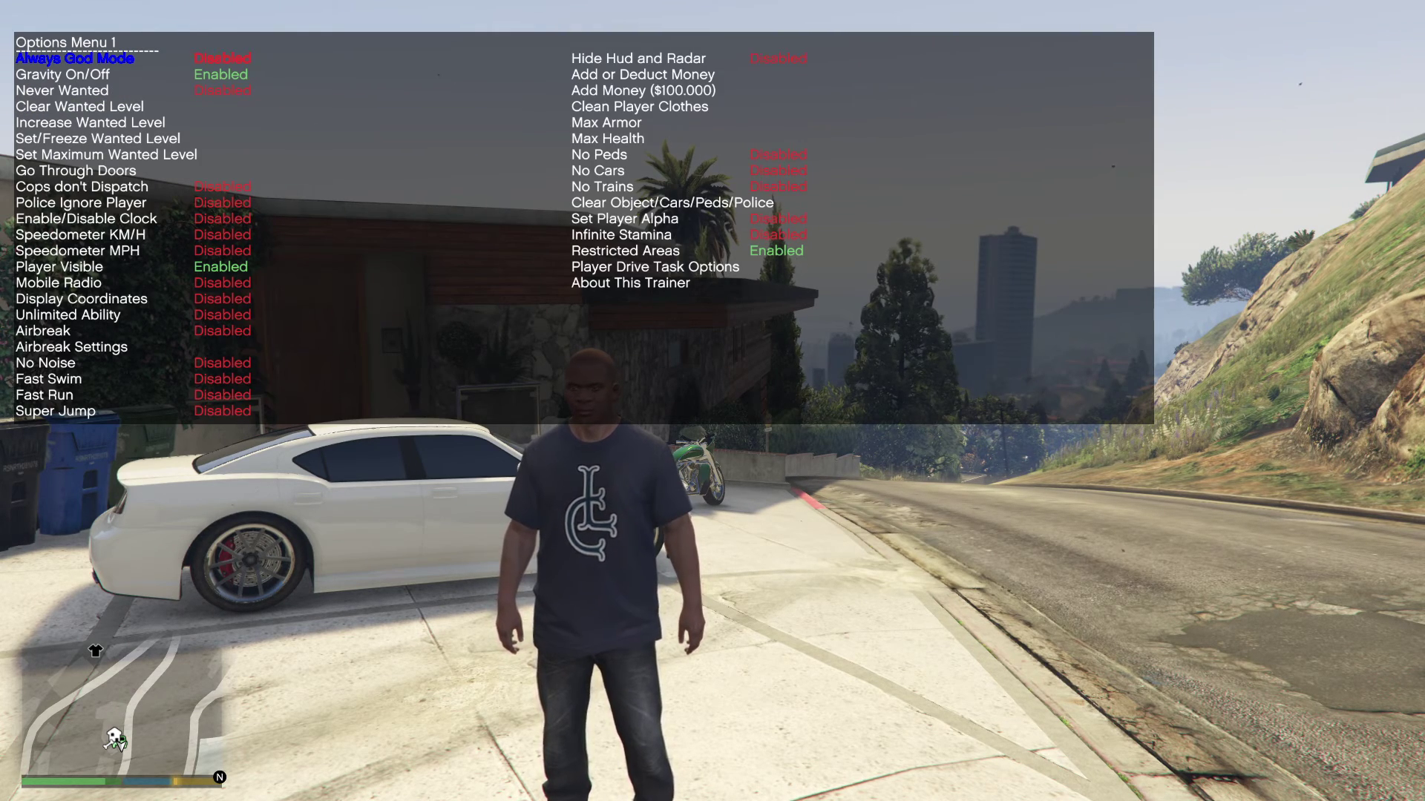
key(BackSpace)
Reopen Options and step through the Speedometer KM/H and Player Visible toggles, then back out
key(Down)
key(Down)
key(Down)
key(Down)
key(Down)
key(Down)
key(Down)
key(Down)
key(Down)
key(Down)
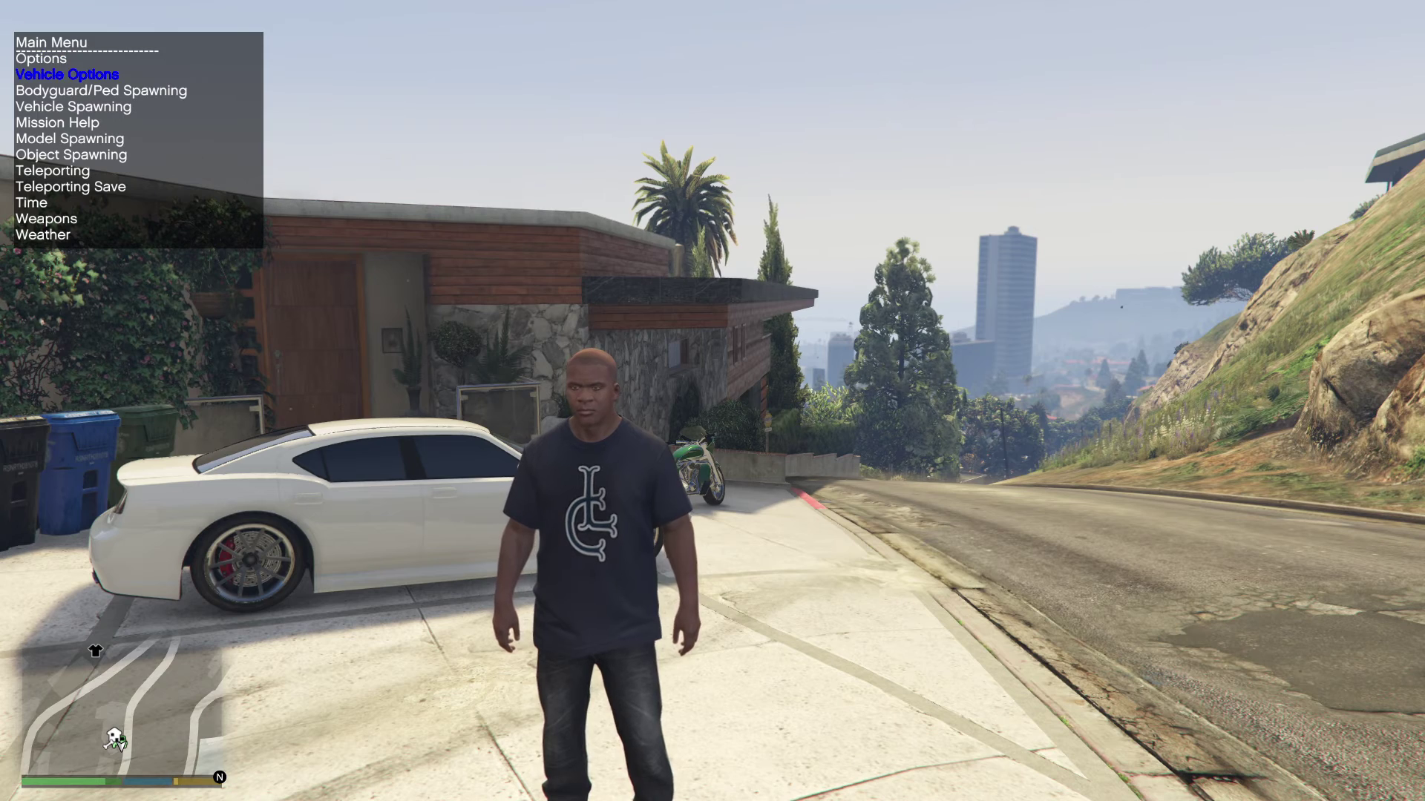
key(Down)
key(Down)
key(Down)
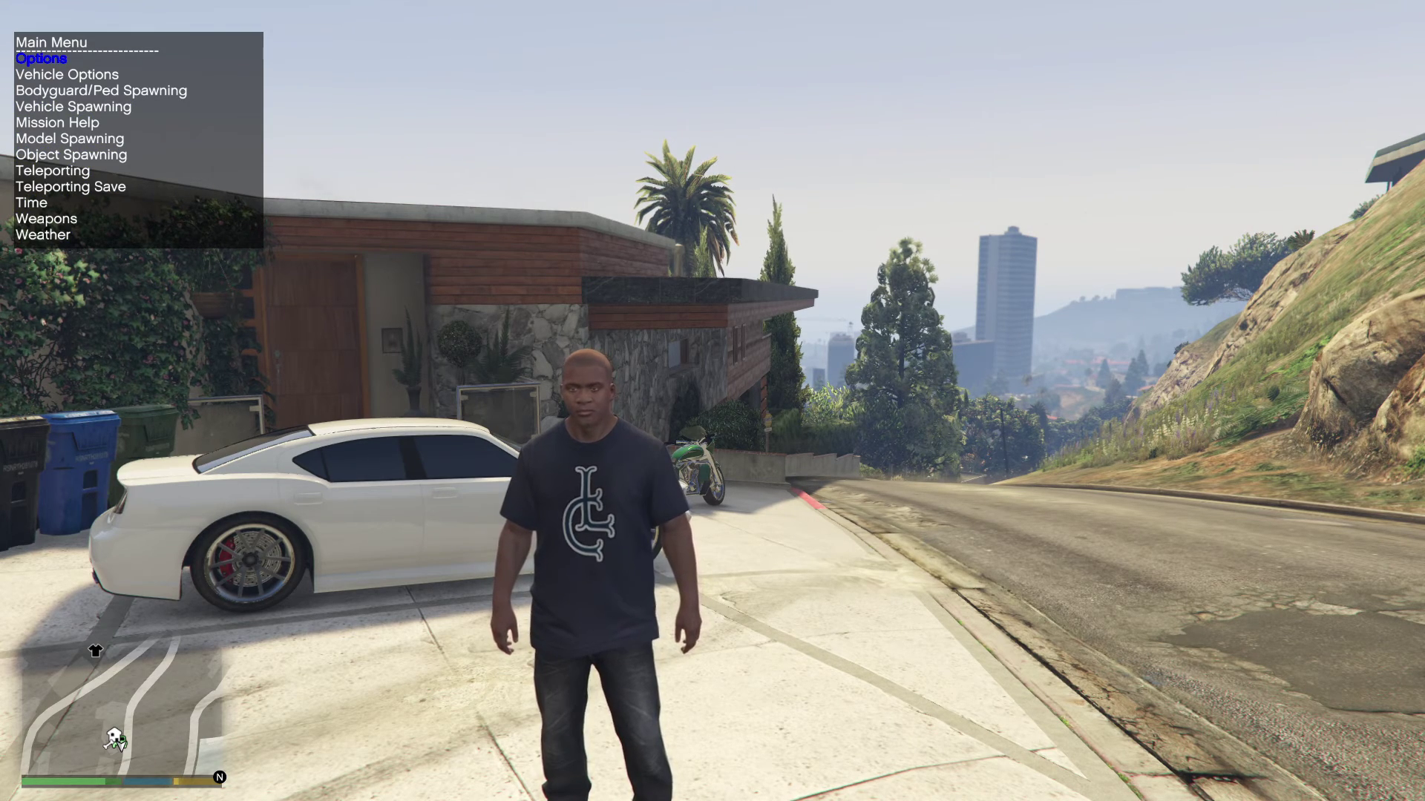
key(Up)
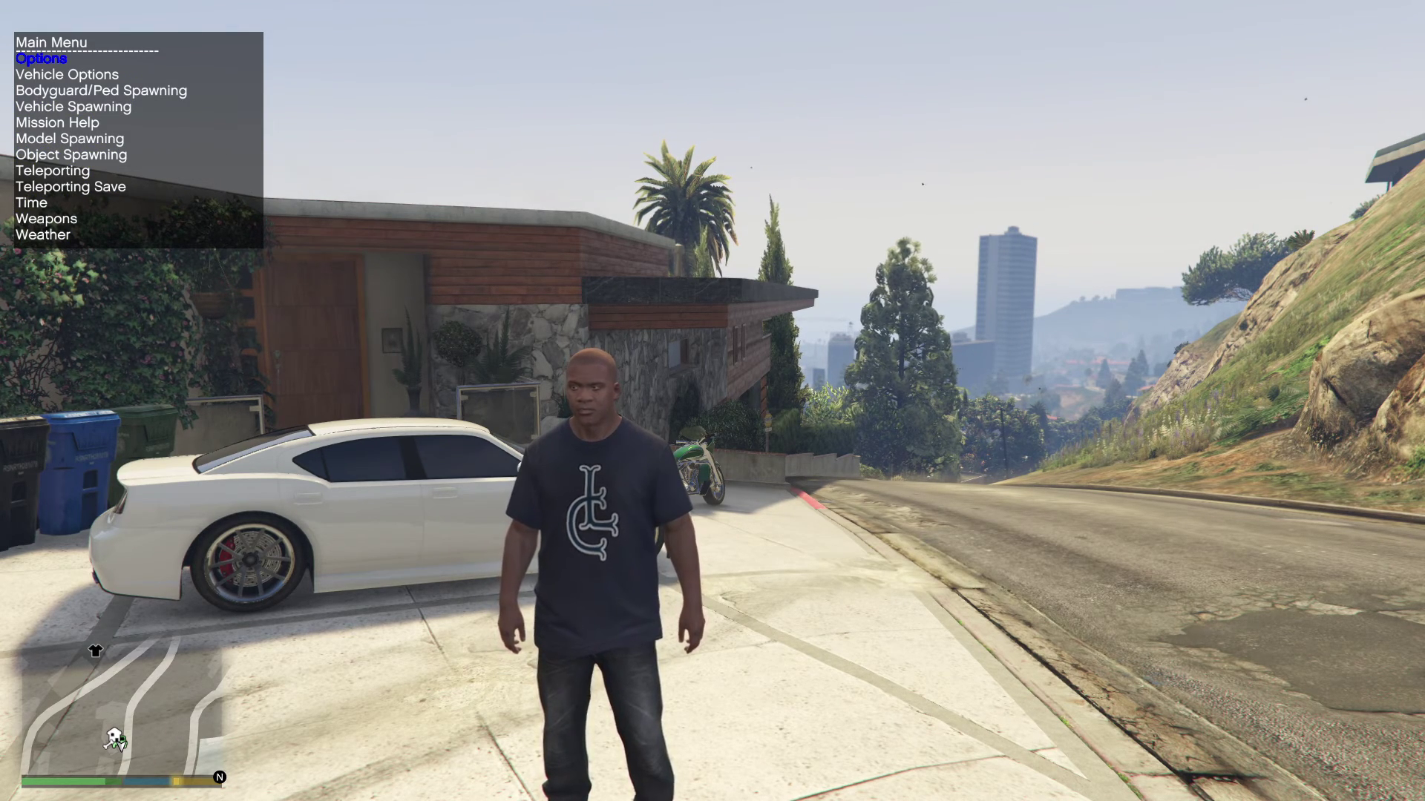
key(Return)
key(Down)
key(Down)
key(Down)
key(Down)
key(Down)
key(Down)
key(Down)
key(Down)
key(Down)
key(Down)
key(Down)
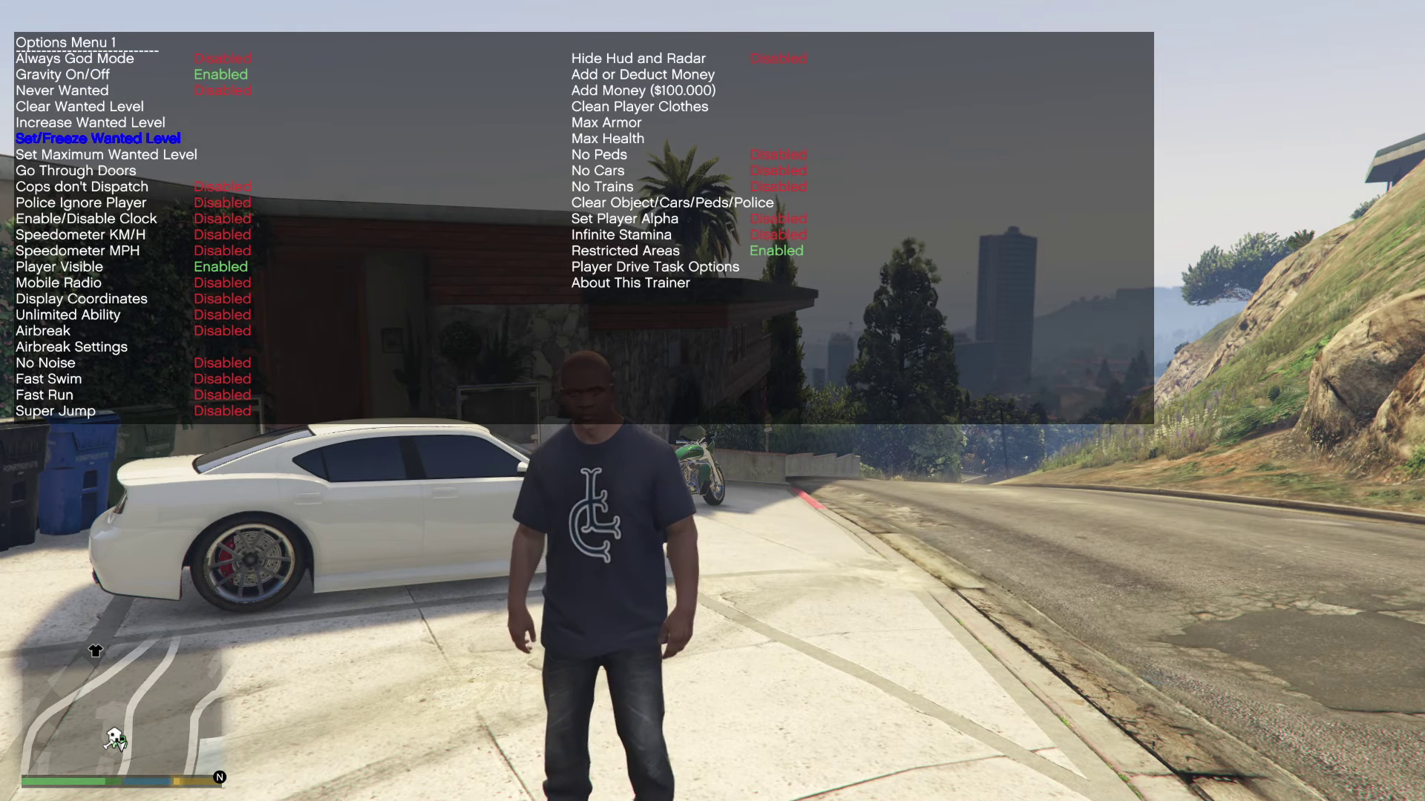
key(Down)
key(Down)
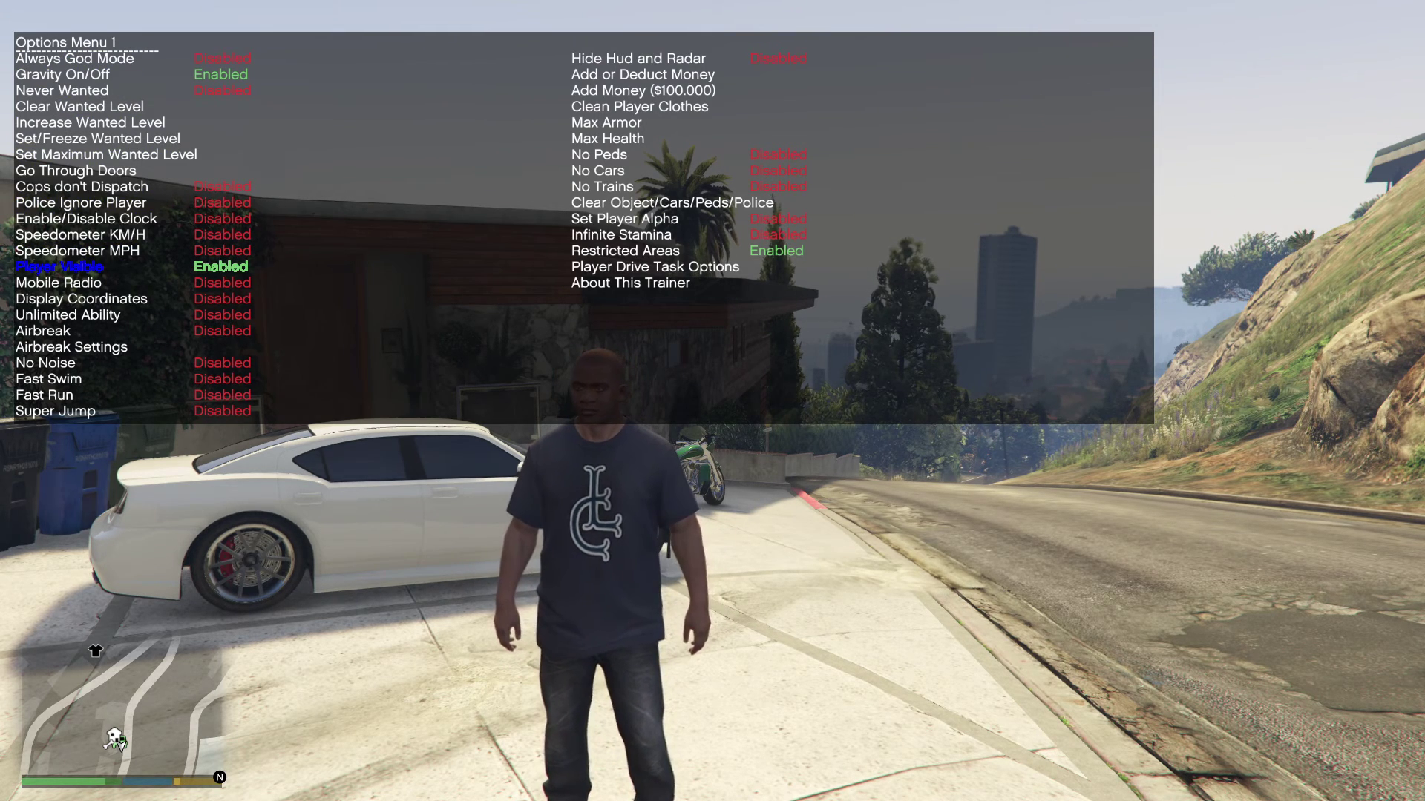
key(BackSpace)
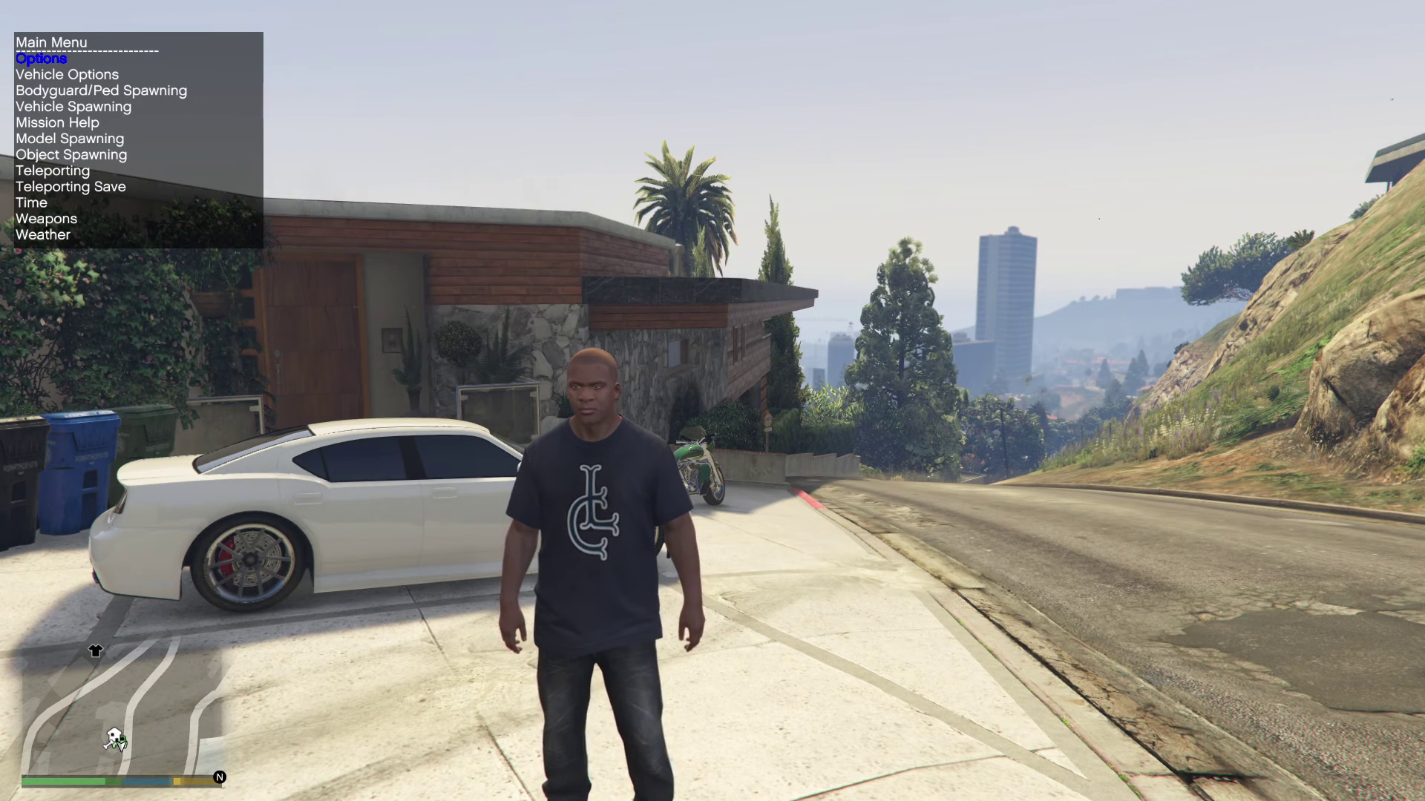
Scroll past Model Spawning and Time back to Options, then close the trainer menu
key(Down)
key(Down)
key(Down)
key(Down)
key(Down)
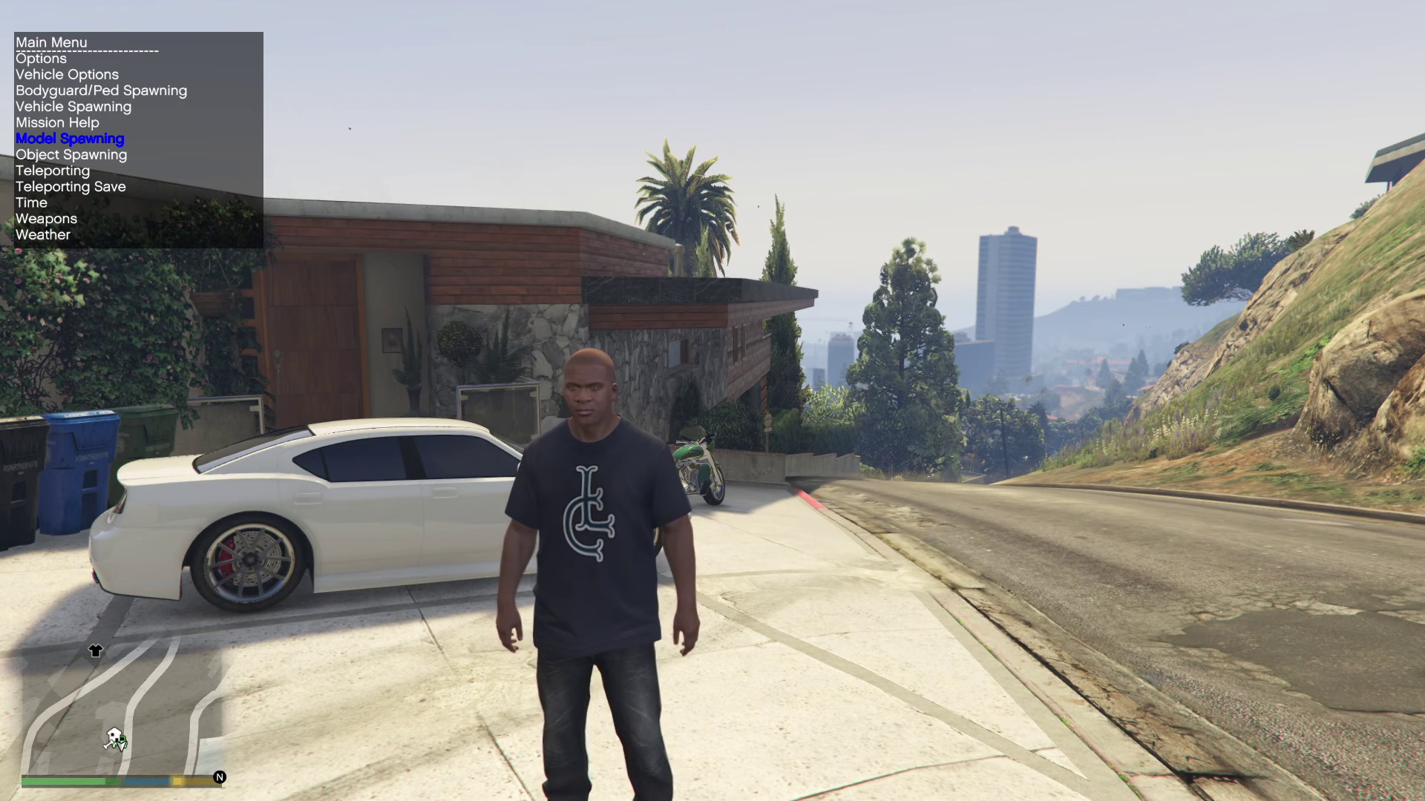
key(Down)
key(Down)
key(Down)
key(Down)
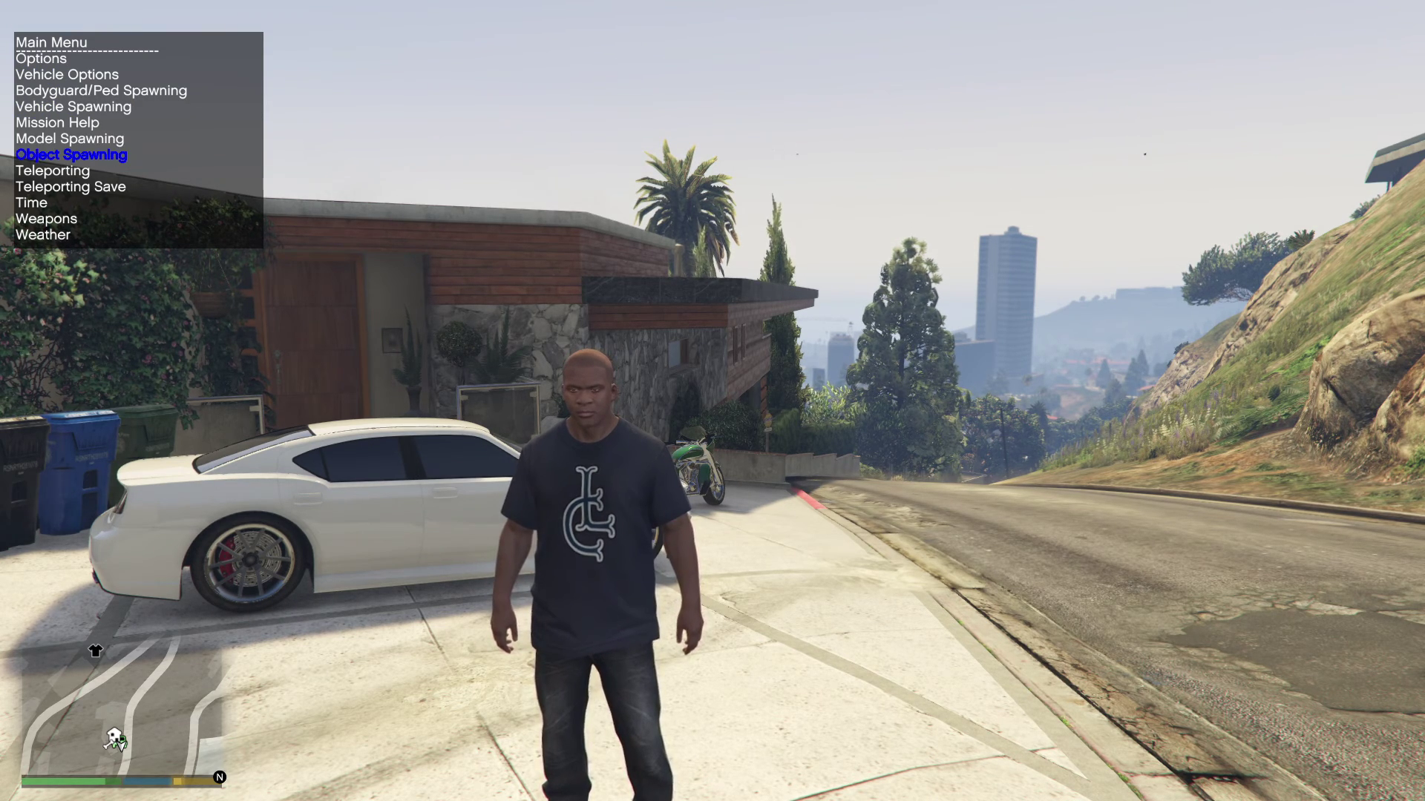
key(Down)
key(Down)
key(Down)
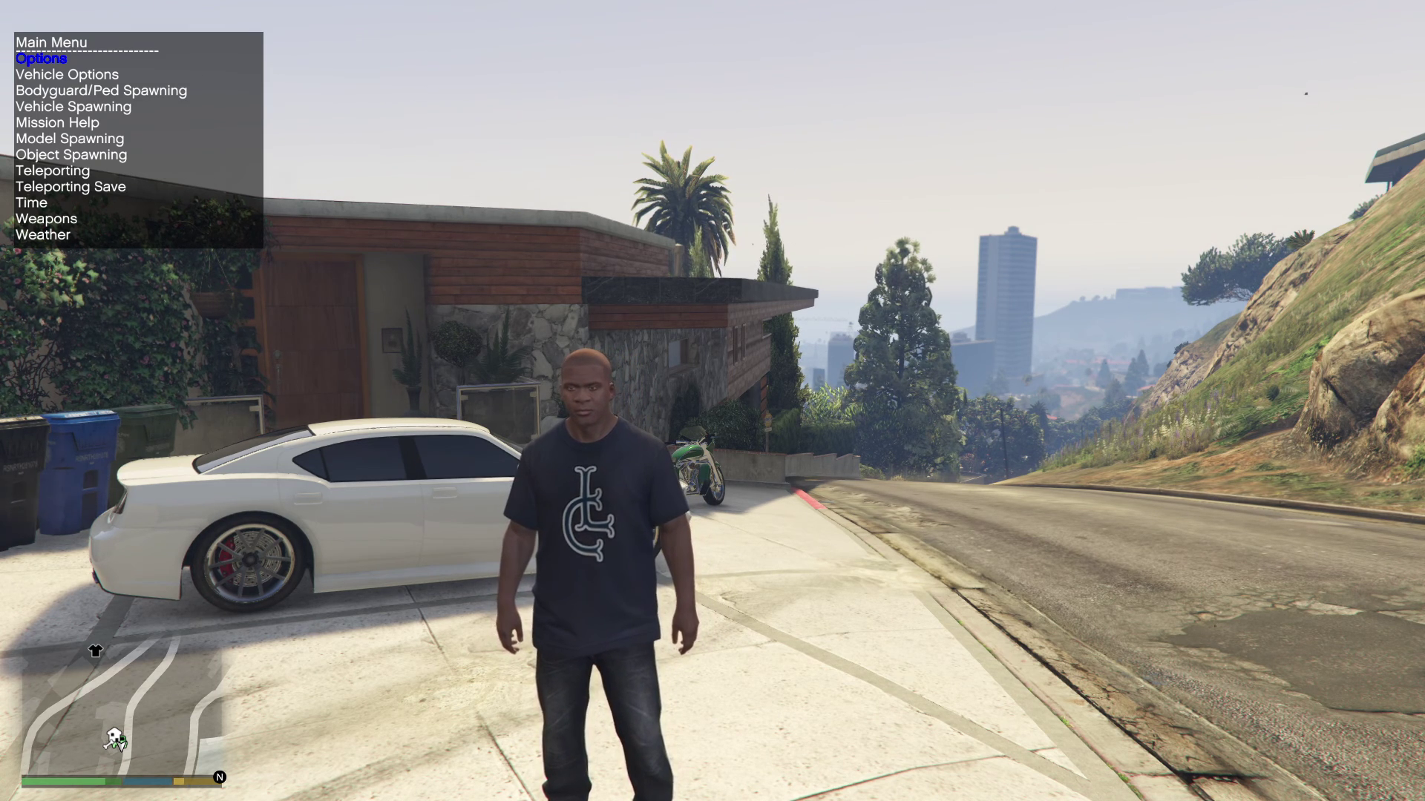
key(BackSpace)
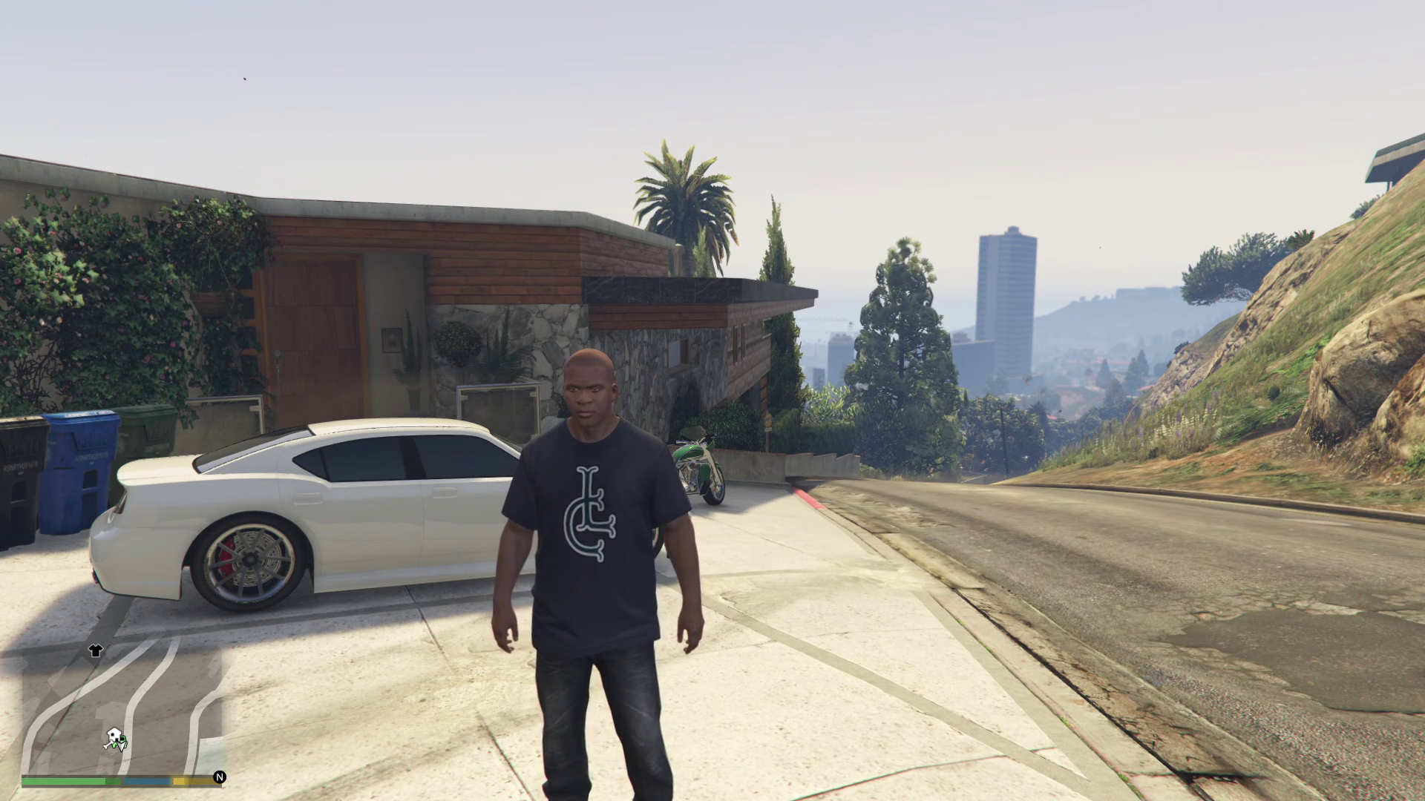